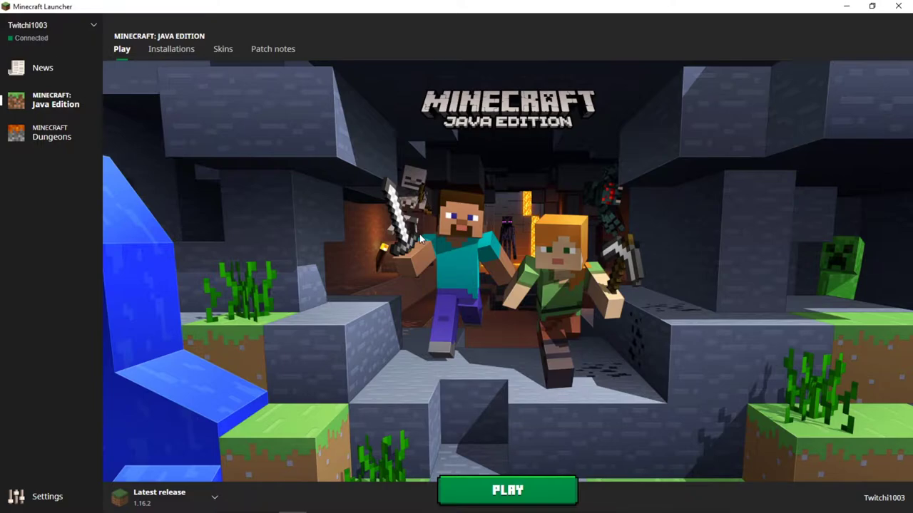
Switch to the Opera browser and search the web for litematica.
drag(542, 0, 482, 75)
double_click(483, 75)
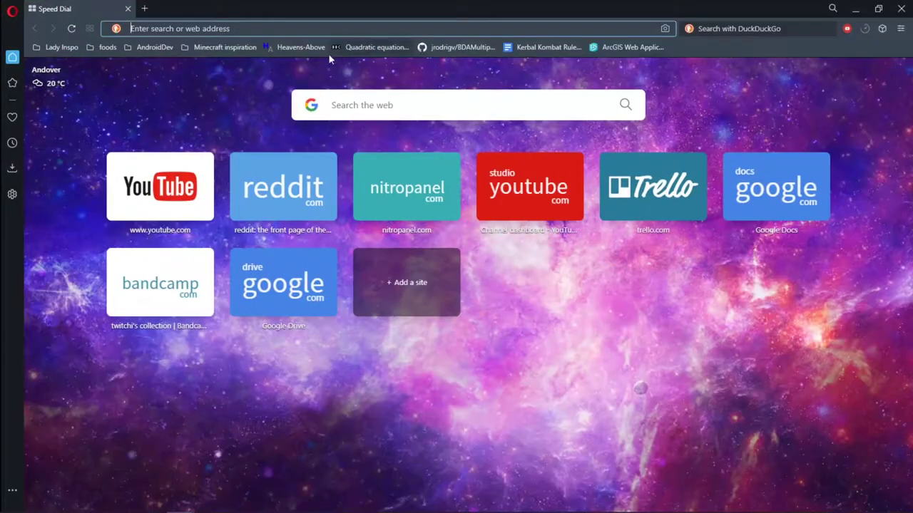
text(L)
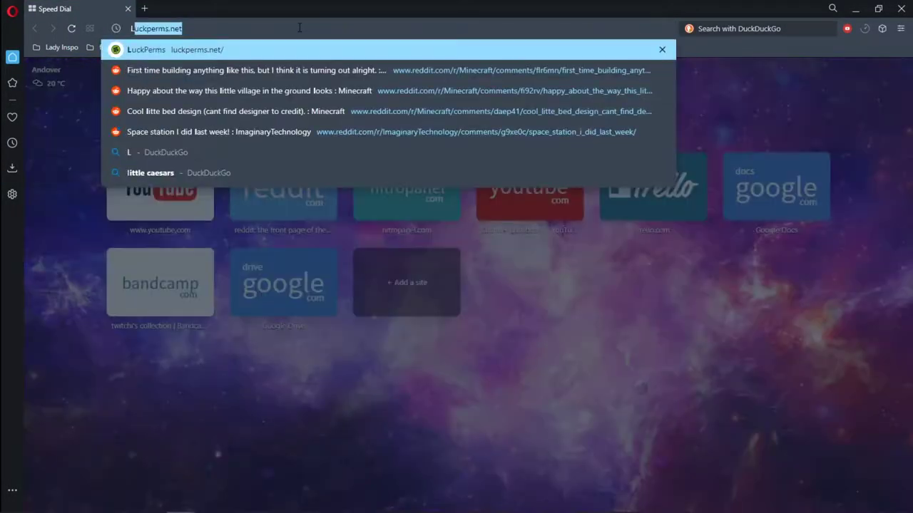
text(itematcica)
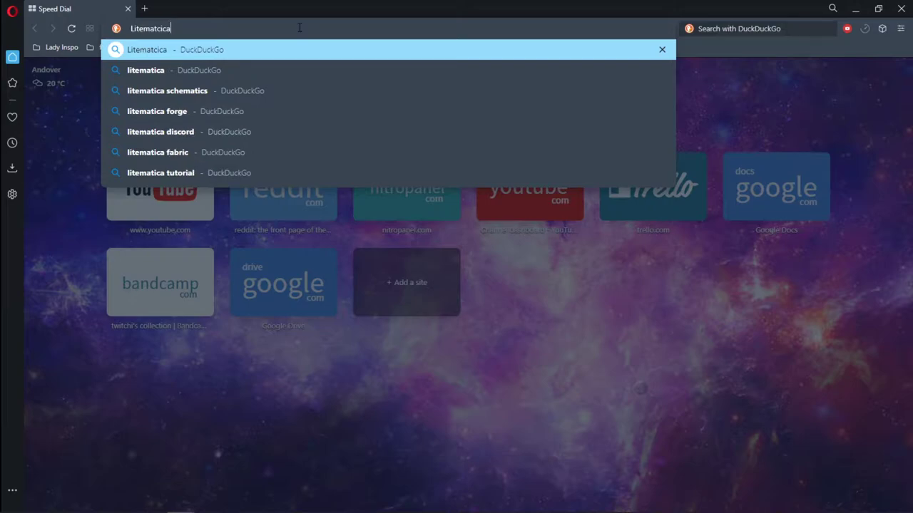
key(Down)
key(Return)
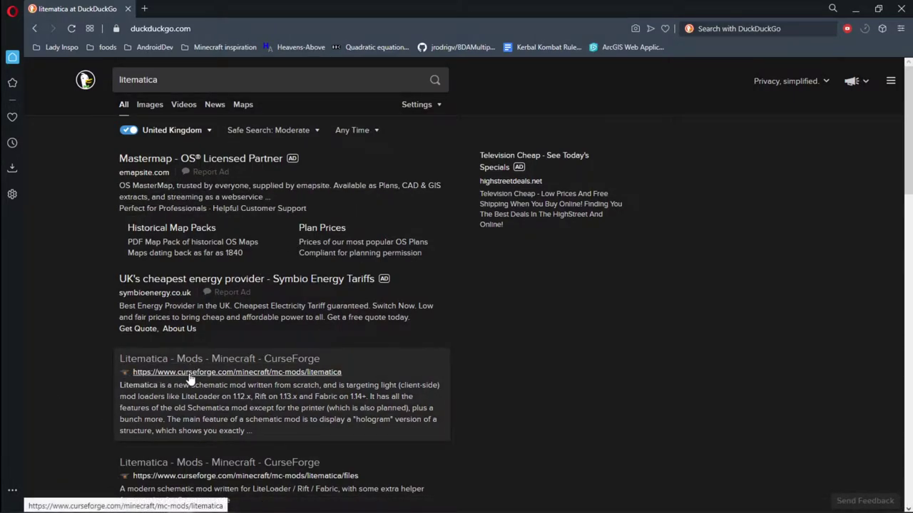
Open Litematica's CurseForge page from the search results and highlight the "Fabric on 1.14+" mod loader note in its description.
scroll(285, 385, down, 2)
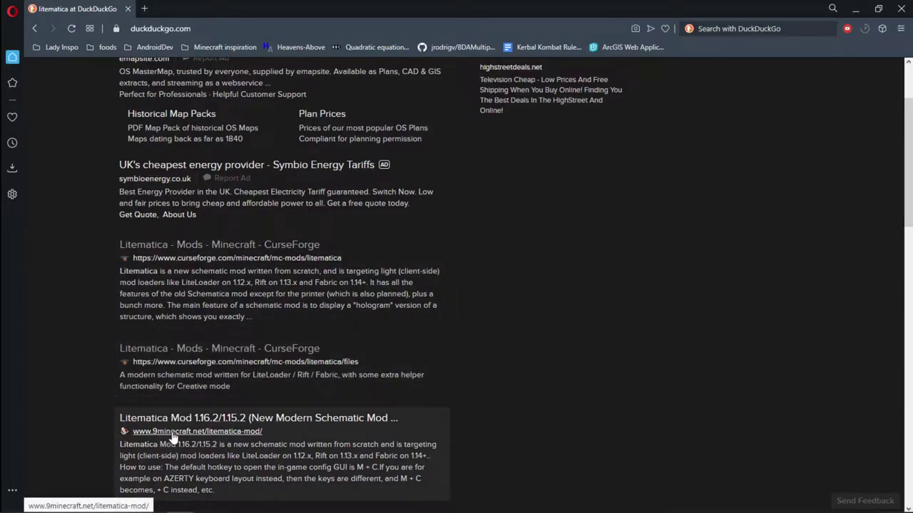
scroll(284, 254, up, 3)
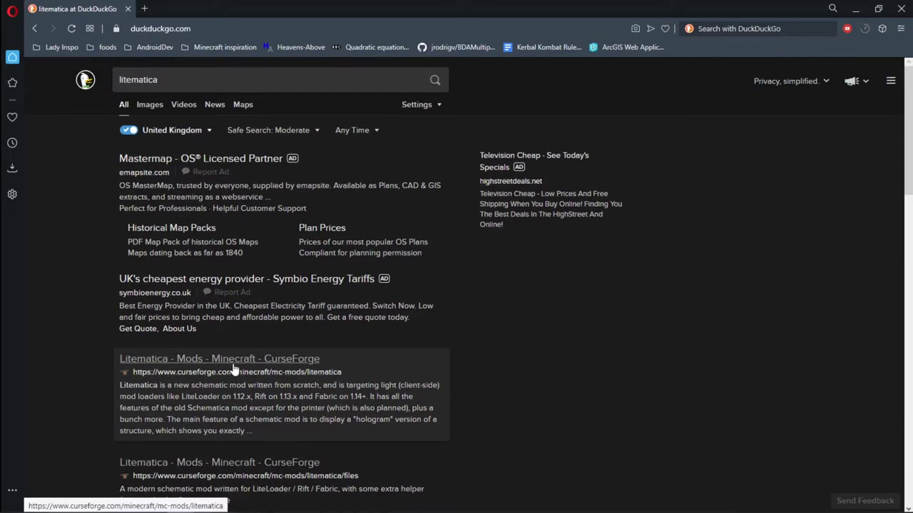
click(178, 372)
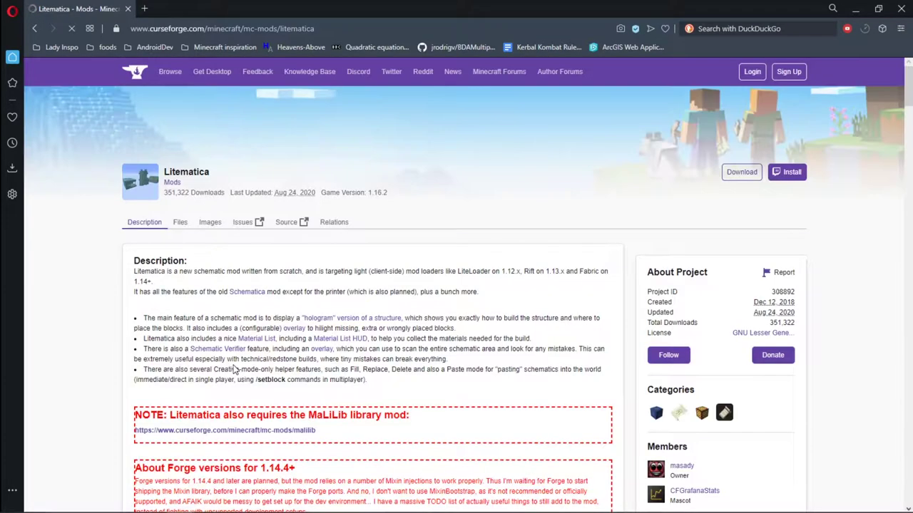
scroll(446, 295, down, 2)
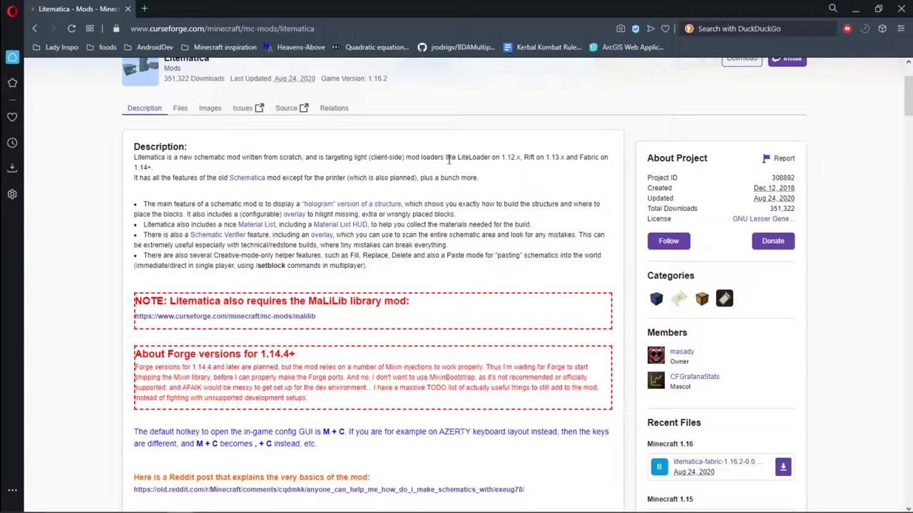
mouse_move(581, 165)
mouse_down()
mouse_move(607, 171)
mouse_move(571, 171)
mouse_up()
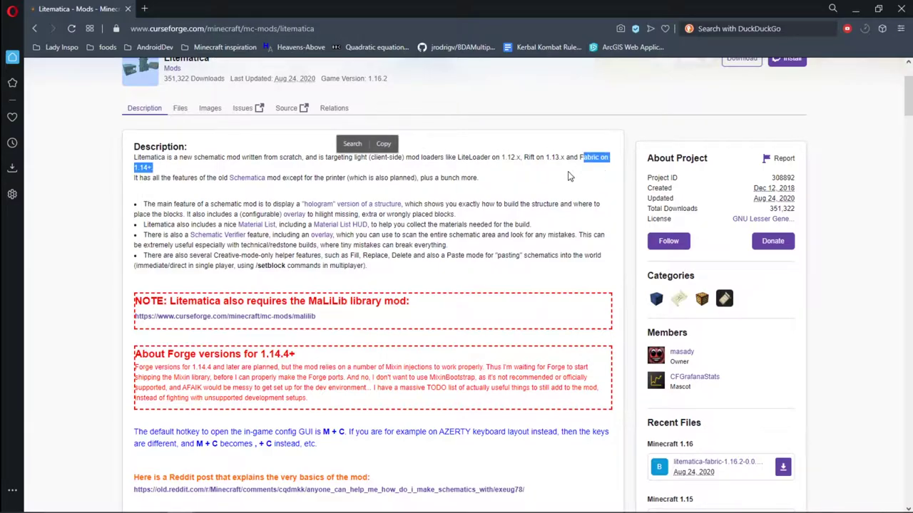
scroll(561, 203, up, 2)
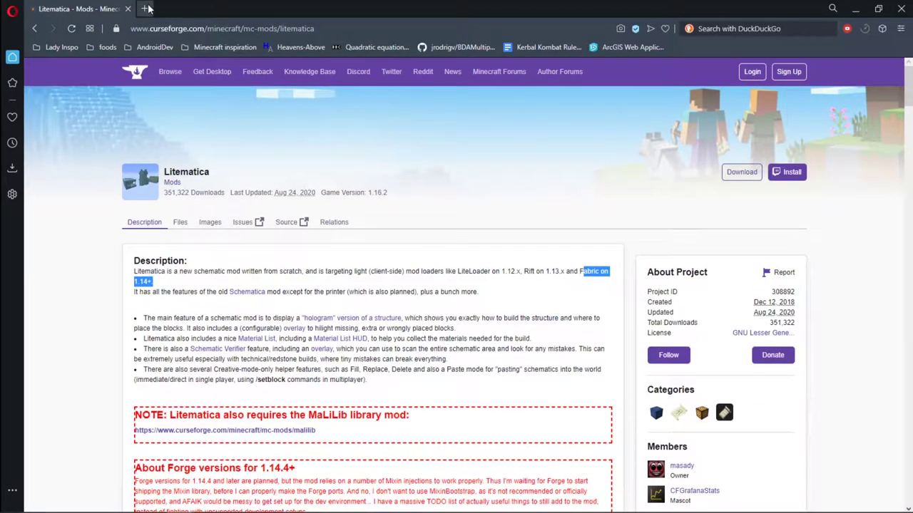
Search for "fabric minecraft" in a new browser tab and open the fabricmc.net site.
click(146, 8)
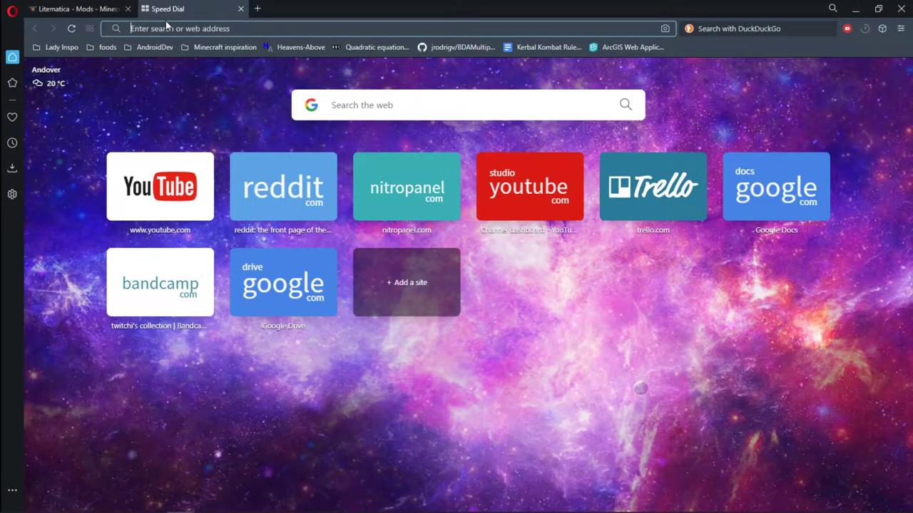
text(fabric minecraft)
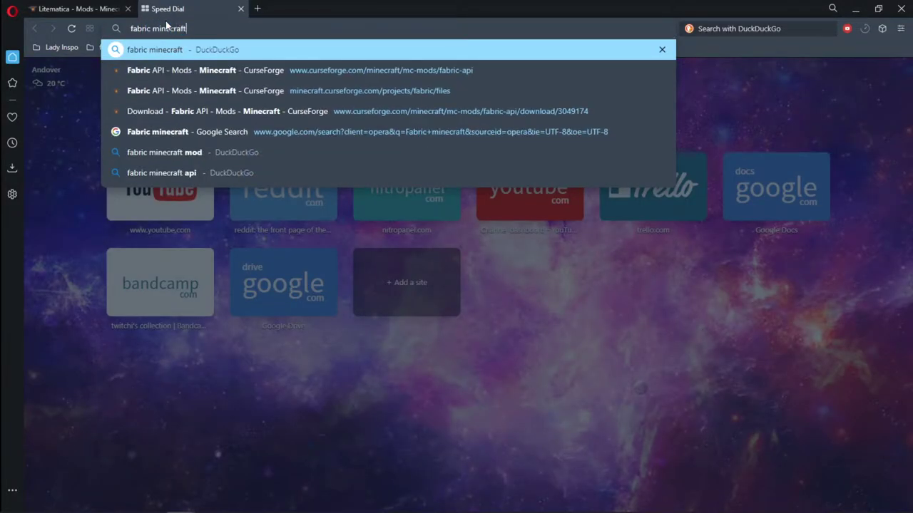
key(Return)
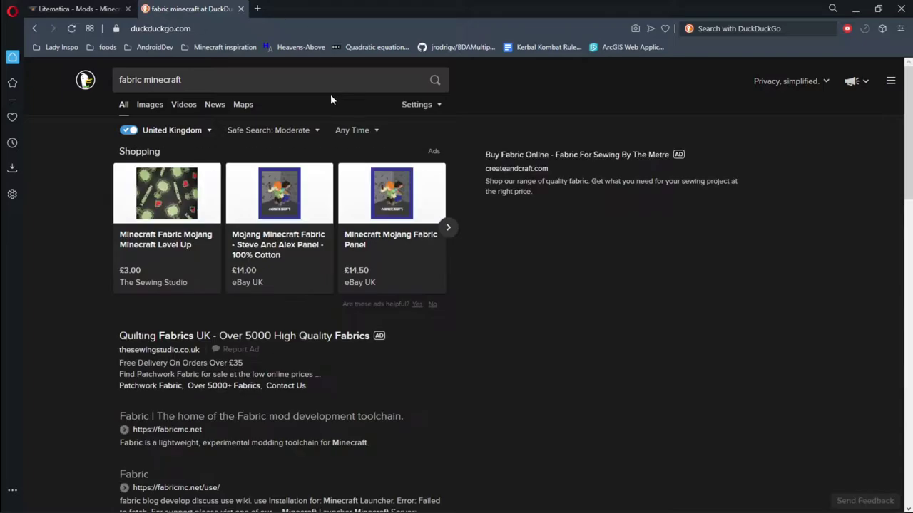
scroll(288, 167, down, 3)
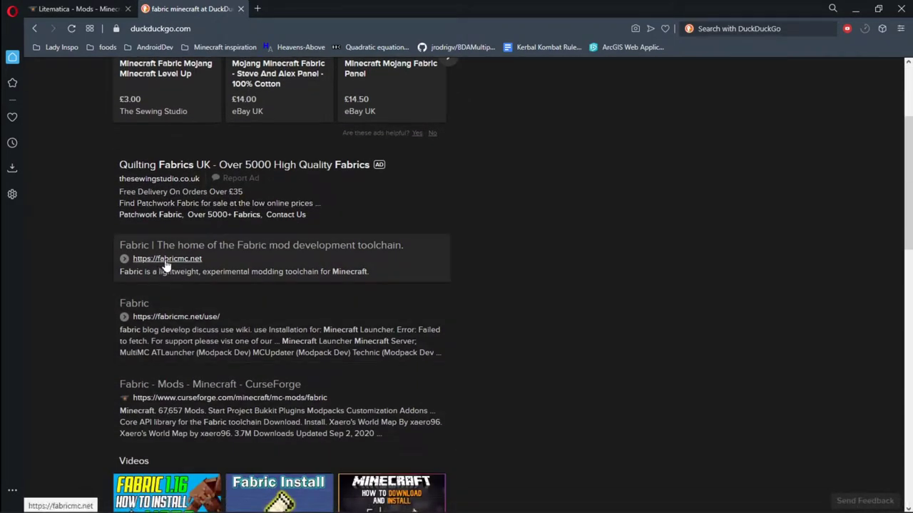
click(229, 249)
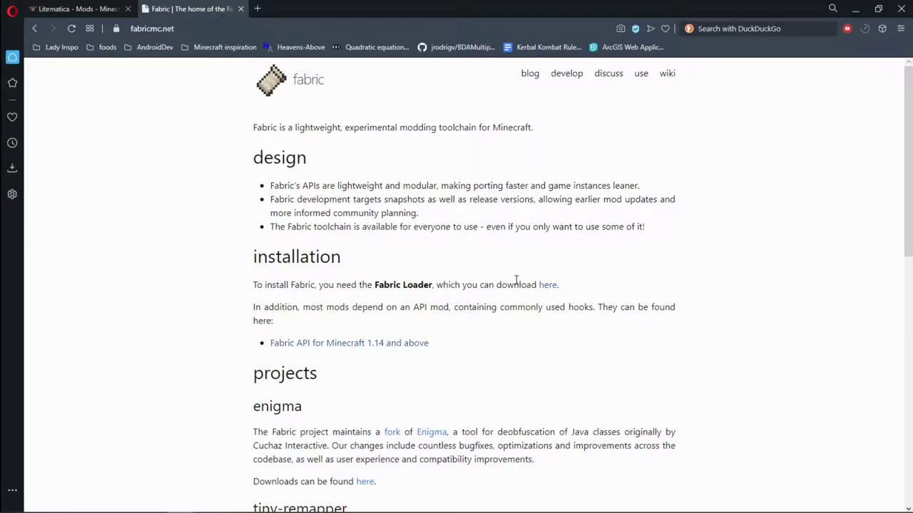
Open the Fabric Loader download page in its own tab, then download and launch the Universal/.JAR installer.
right_click(547, 289)
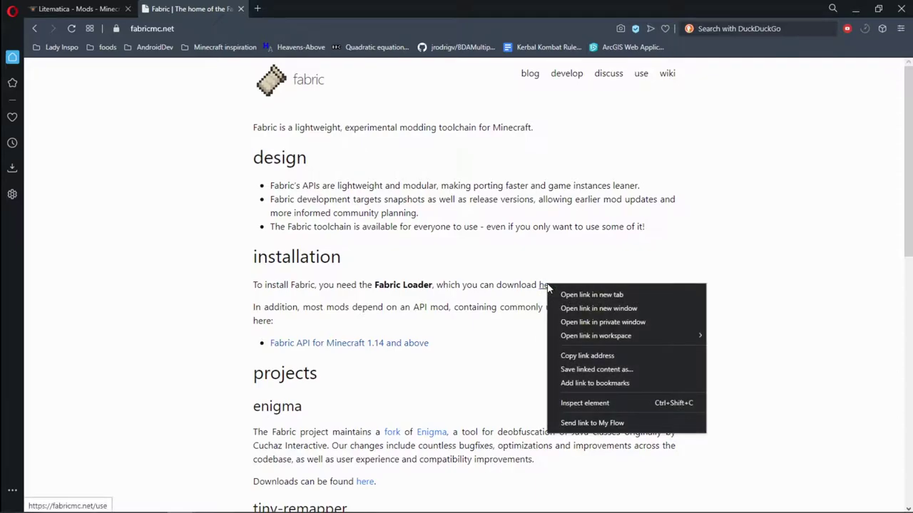
click(595, 295)
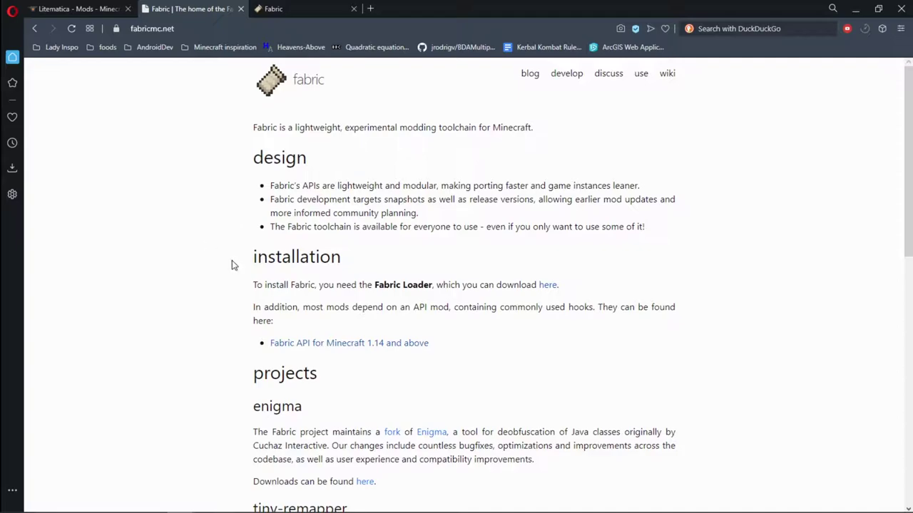
click(282, 10)
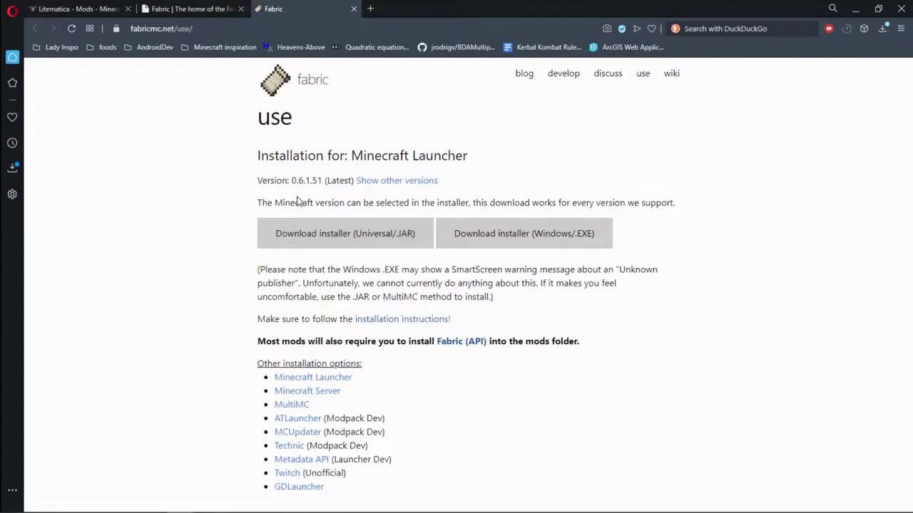
click(385, 236)
click(437, 288)
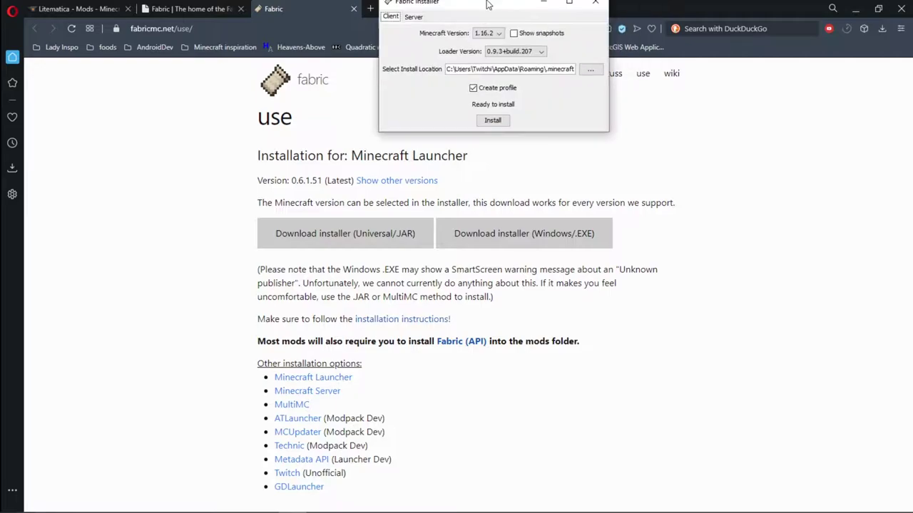
Install the Fabric client with loader 0.9.3+build.207 for Minecraft 1.16.2 and a created profile, and close the installer.
drag(485, 7, 443, 208)
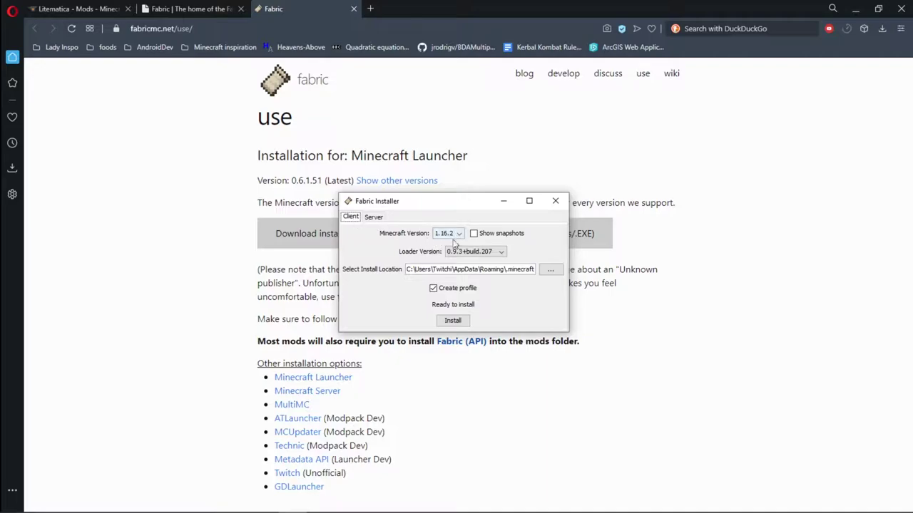
click(454, 322)
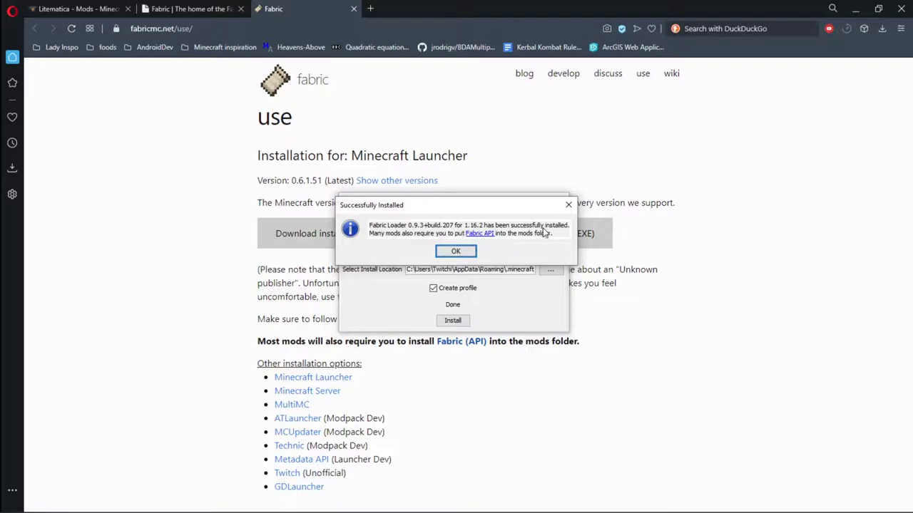
click(460, 251)
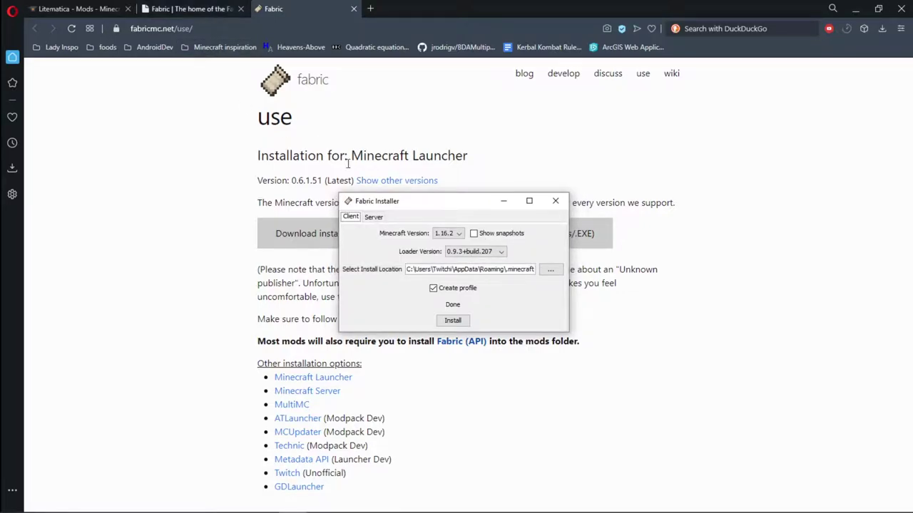
click(554, 201)
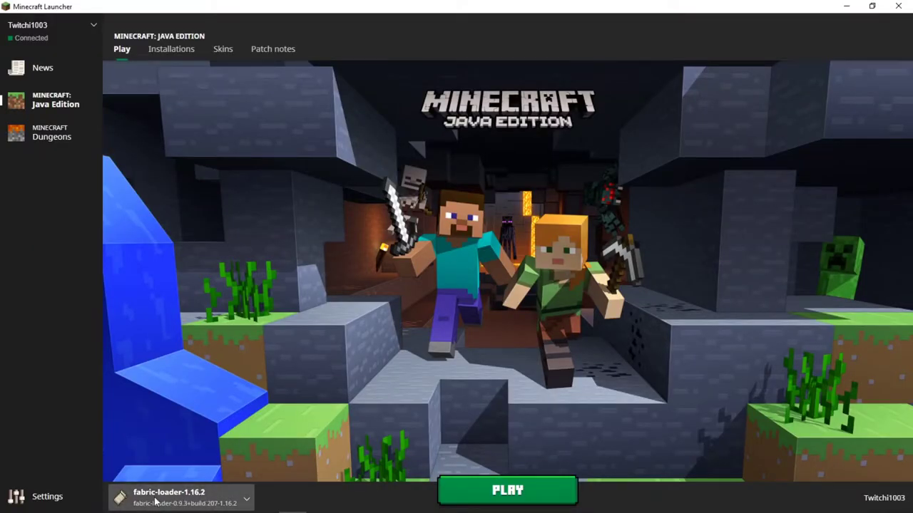
Launch Minecraft from the Minecraft Launcher with the fabric-loader-1.16.2 profile and return to the Fabric home page in Opera.
click(478, 494)
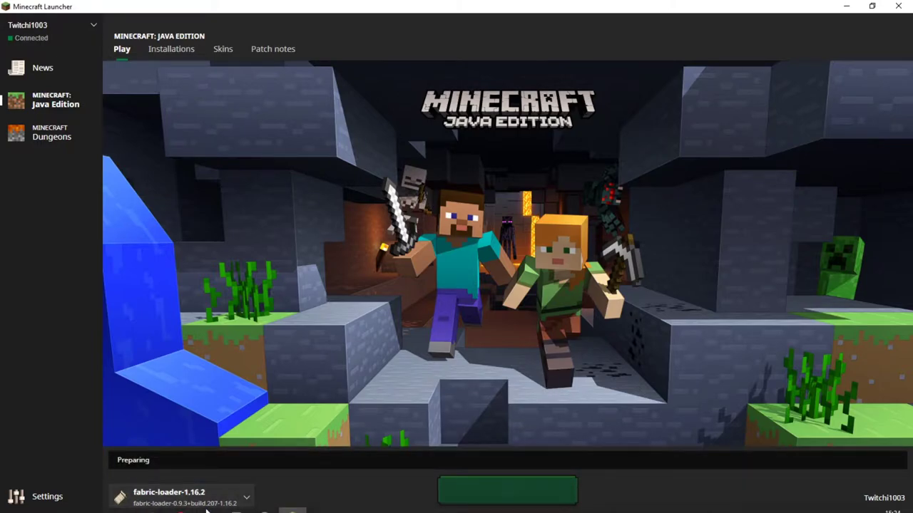
mouse_move(180, 502)
click(296, 449)
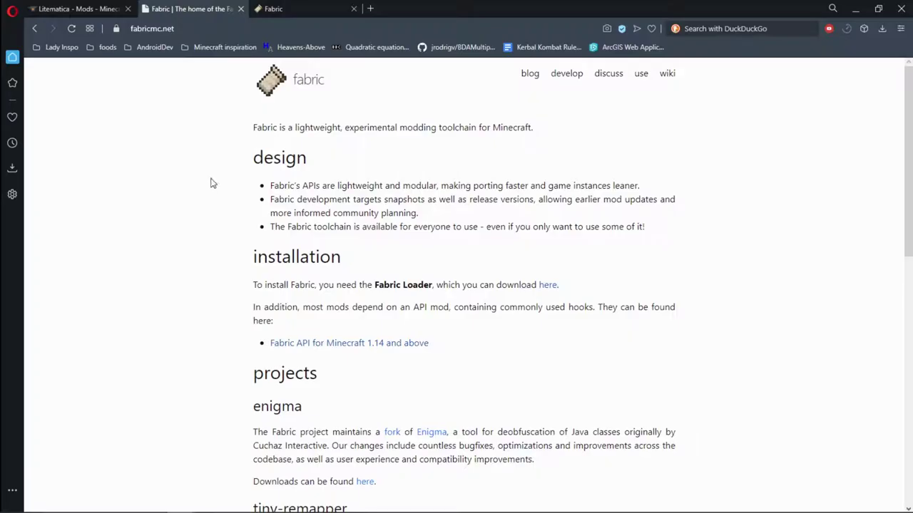
Open the Fabric API page for Minecraft 1.14 and above and download the [1.16.2] Fabric API 0.20.1 release from its recent files.
click(365, 346)
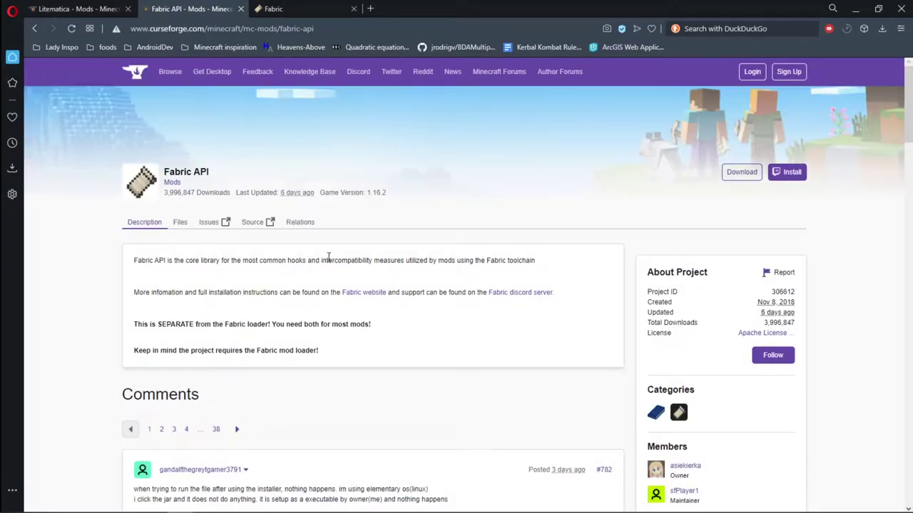
scroll(410, 236, down, 5)
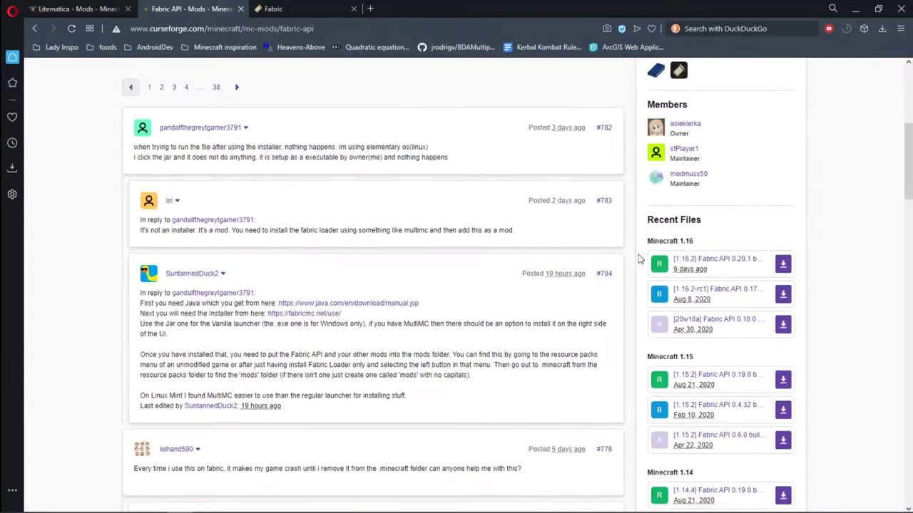
scroll(423, 158, up, 4)
scroll(423, 158, up, 1)
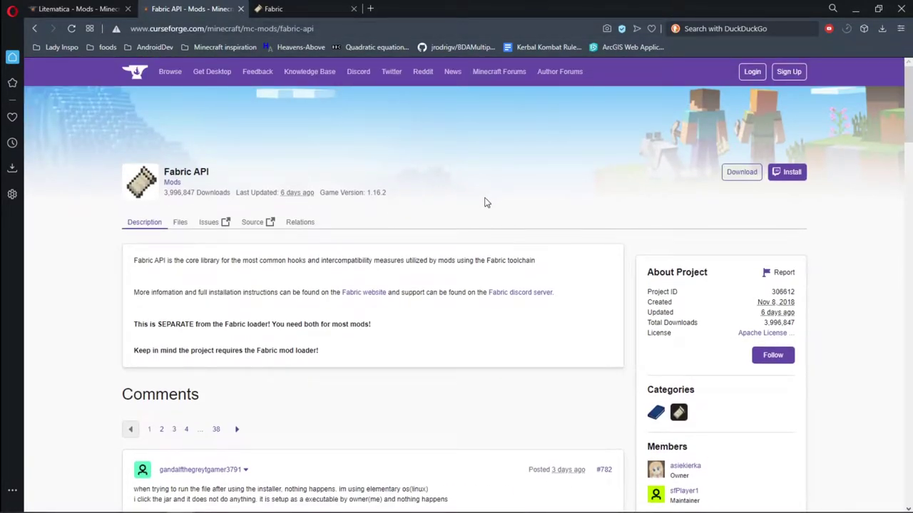
scroll(484, 203, down, 2)
scroll(490, 205, down, 1)
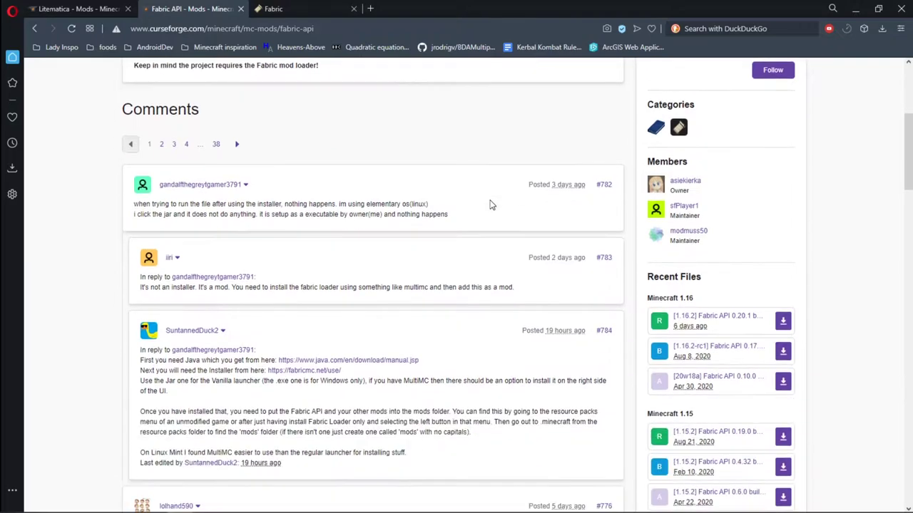
scroll(556, 253, down, 1)
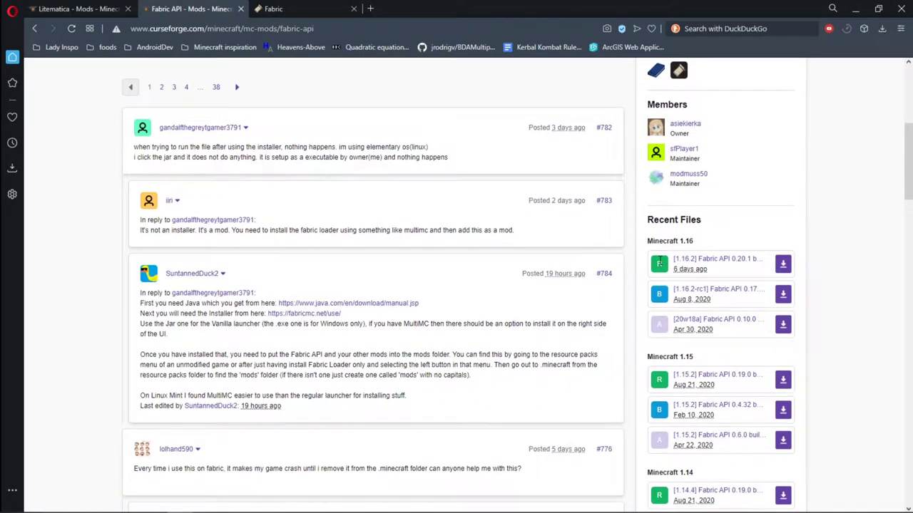
double_click(658, 264)
double_click(659, 295)
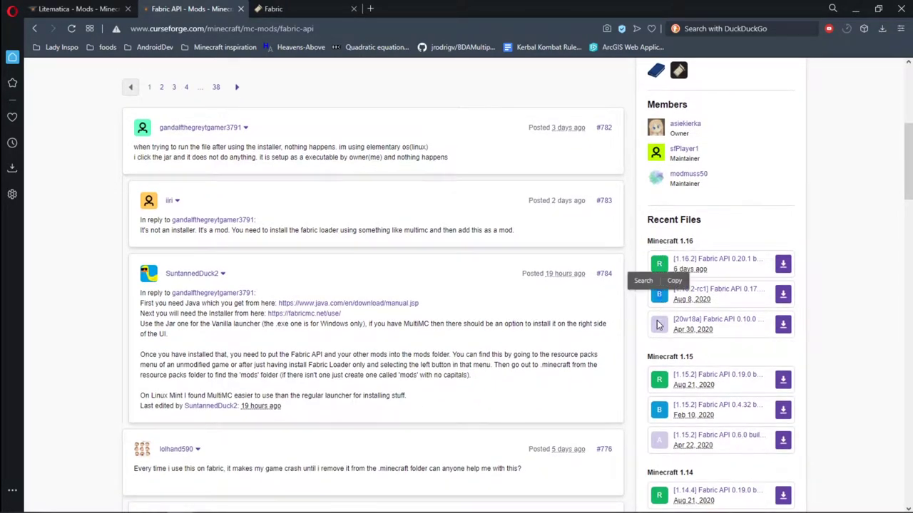
double_click(659, 324)
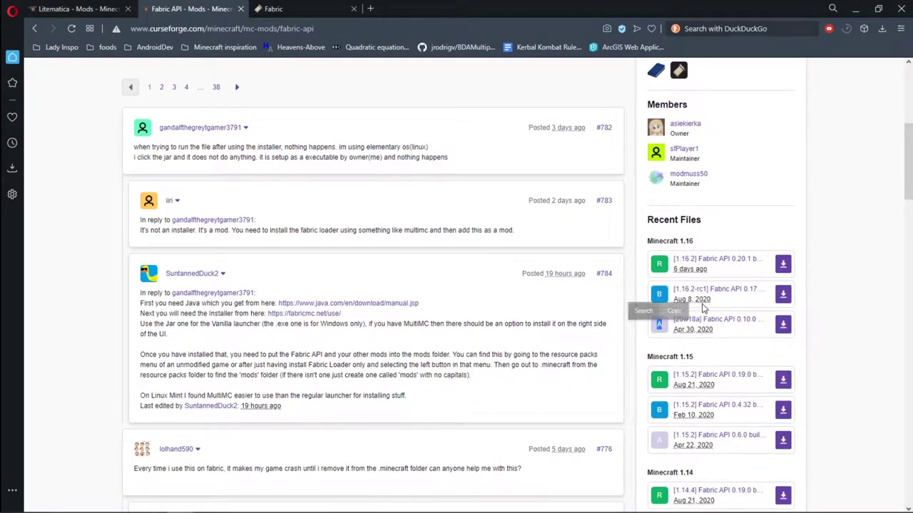
click(784, 266)
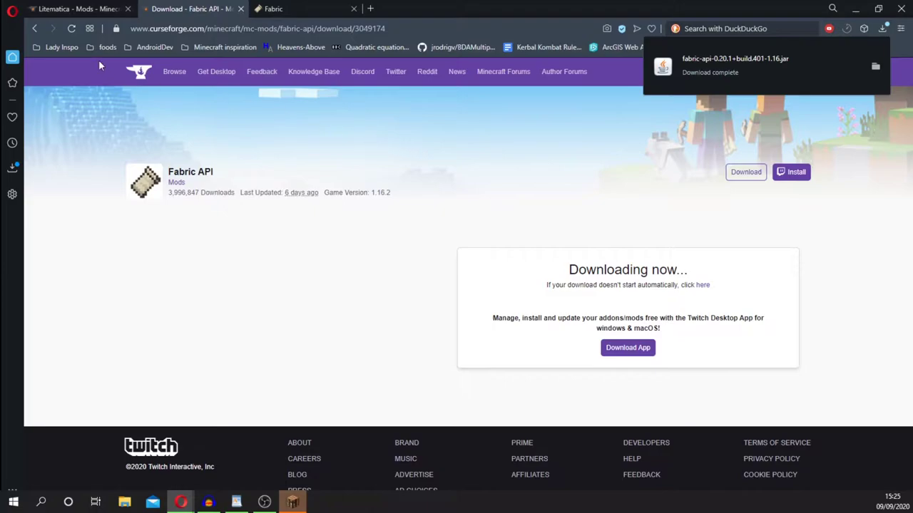
Return to Litematica's CurseForge page and download the litematica-fabric-1.16.2 file from its recent files.
click(70, 9)
scroll(529, 212, down, 2)
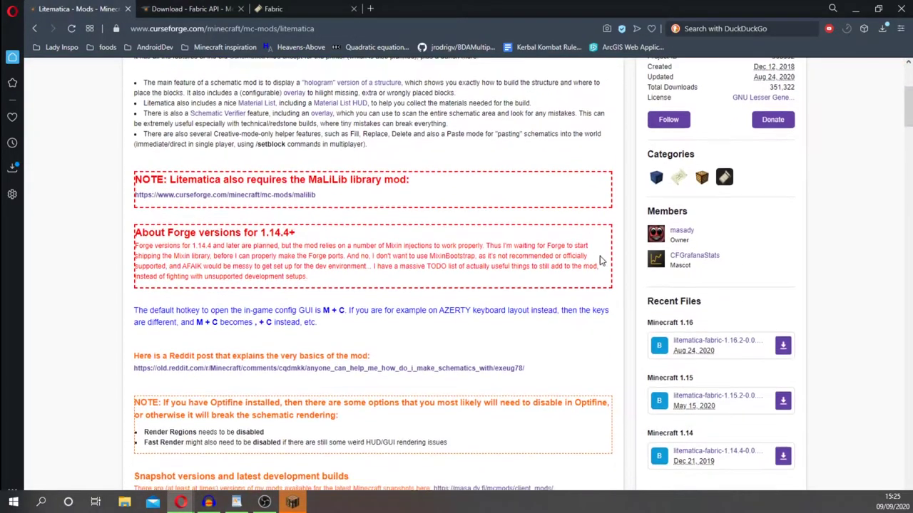
scroll(599, 261, down, 1)
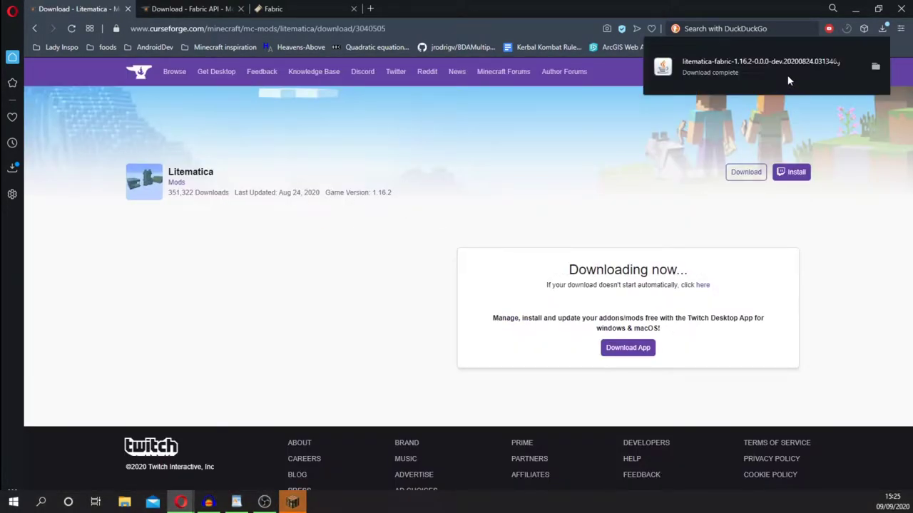
Open the MaLiLib library page linked from Litematica's description and download malilib-fabric-1.16.2-0.10.0-dev.21+arne.1 to the Downloads folder.
key(alt+Left)
scroll(300, 187, up, 2)
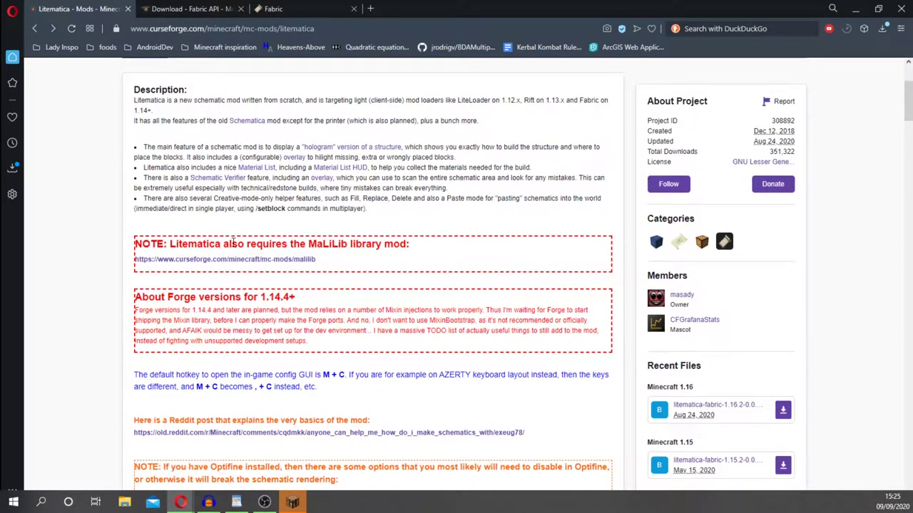
drag(312, 246, 408, 245)
click(398, 264)
scroll(321, 285, down, 5)
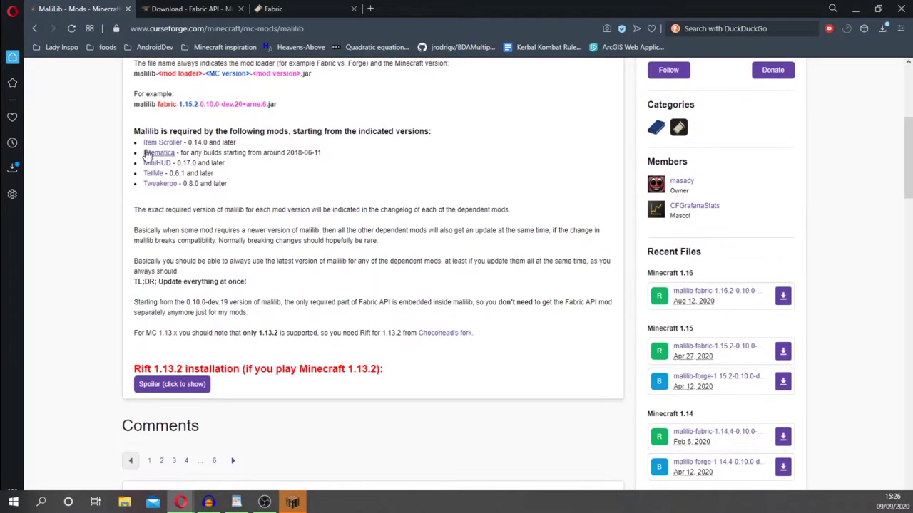
scroll(359, 261, up, 4)
scroll(565, 379, down, 4)
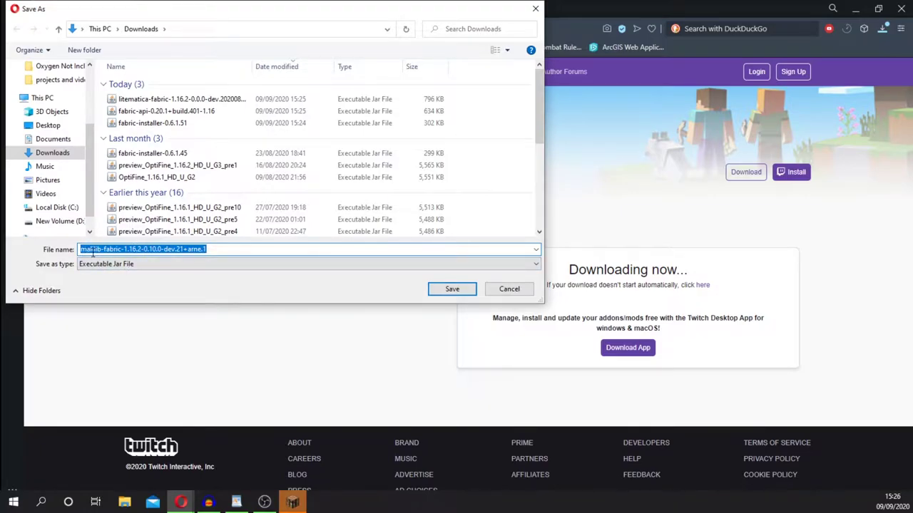
click(449, 289)
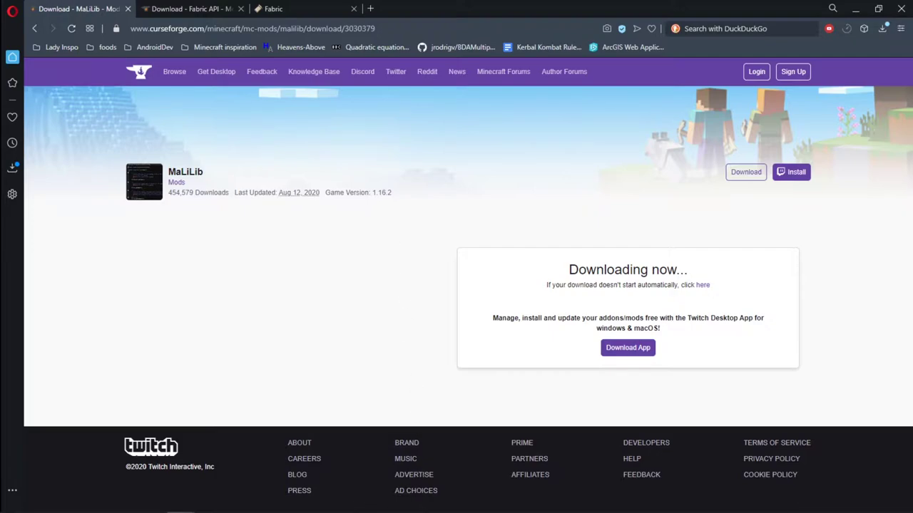
Switch to Minecraft, open its resource pack folder from the options, and navigate from there to the mods folder inside .minecraft.
click(292, 501)
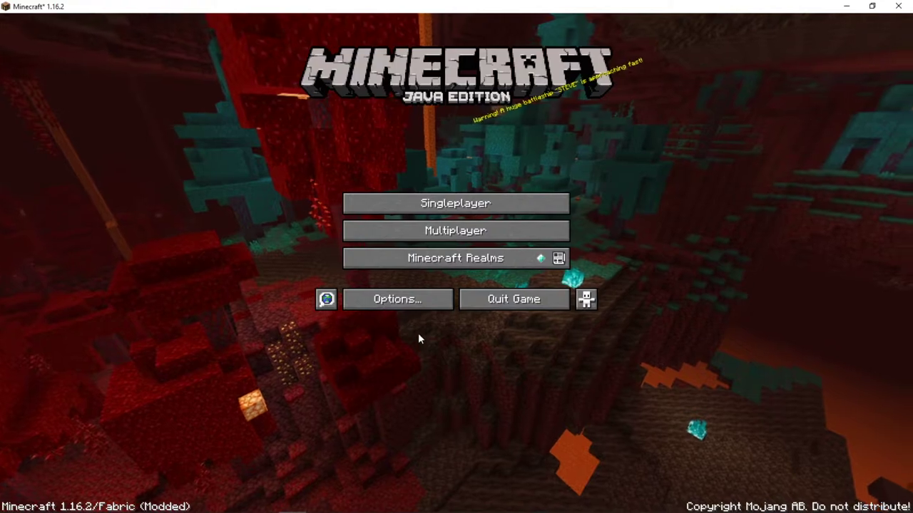
click(419, 305)
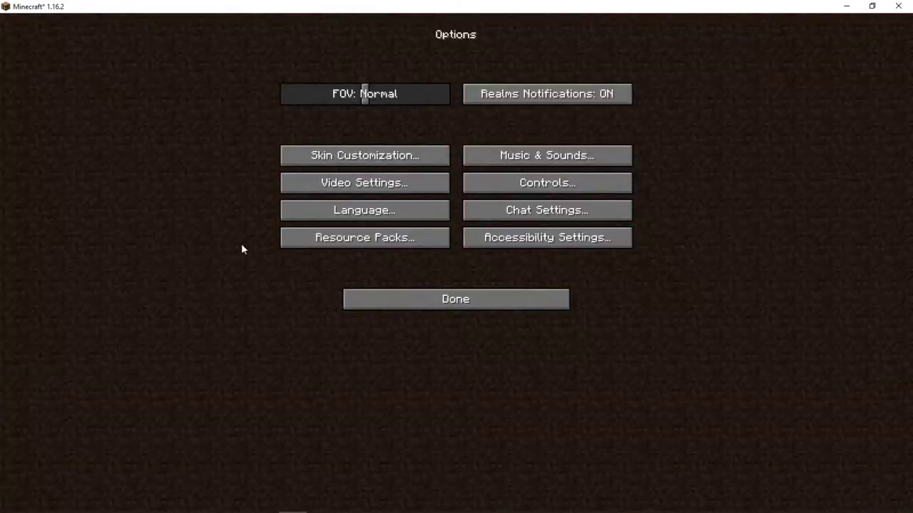
click(366, 250)
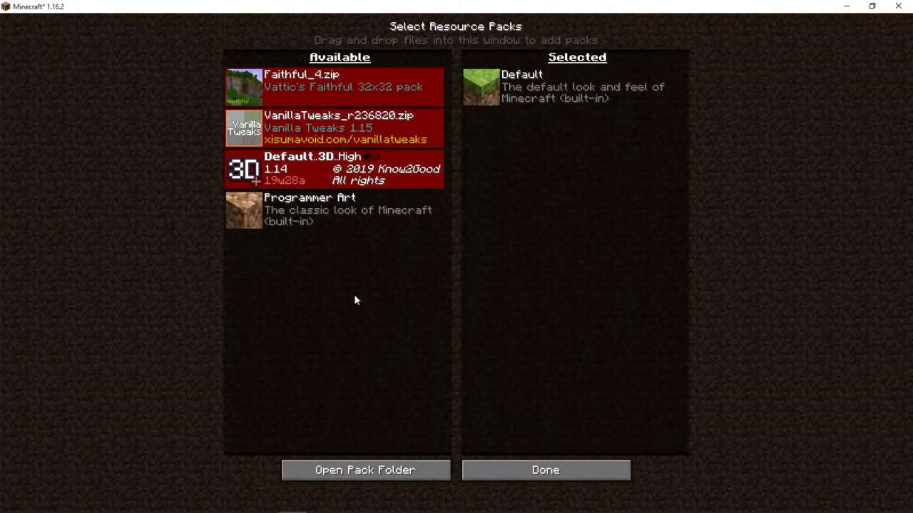
click(371, 472)
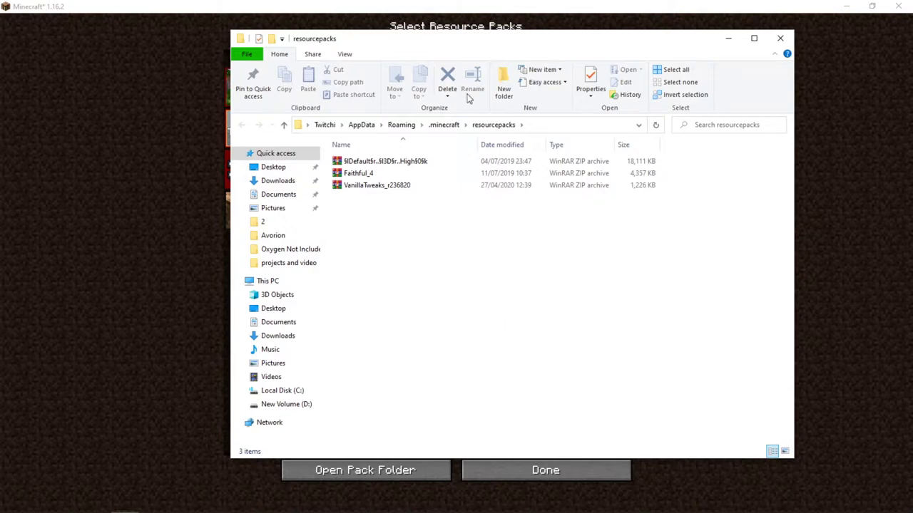
click(445, 124)
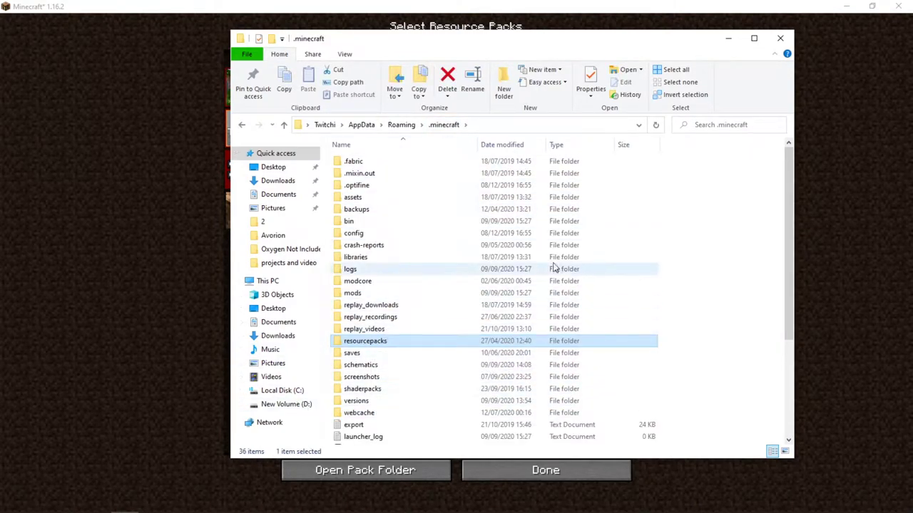
click(371, 299)
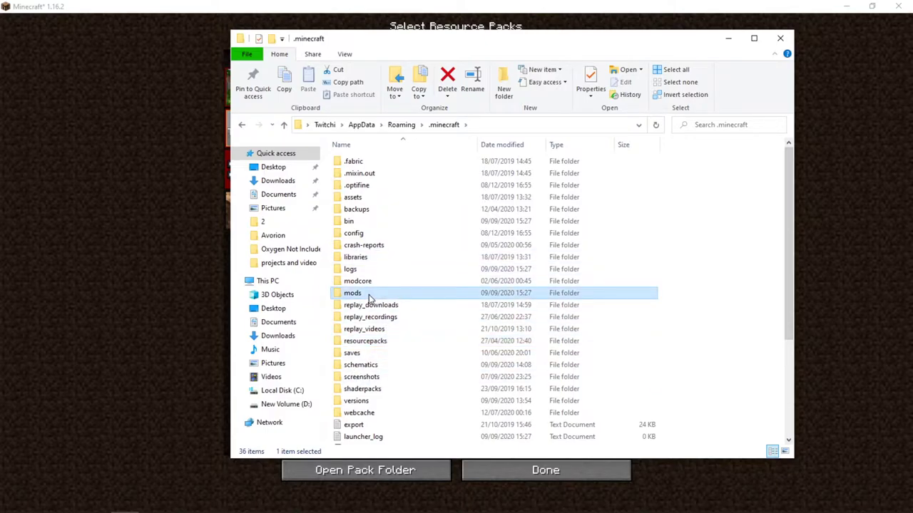
double_click(369, 295)
drag(559, 43, 626, 50)
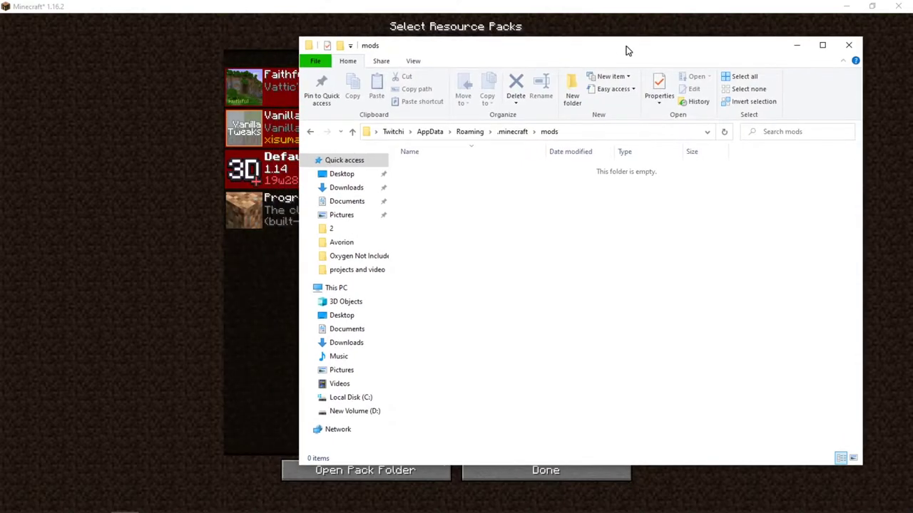
Switch to Opera, show the downloaded MaLiLib file in its folder, and place the Downloads window beside the mods window.
mouse_move(180, 502)
click(271, 472)
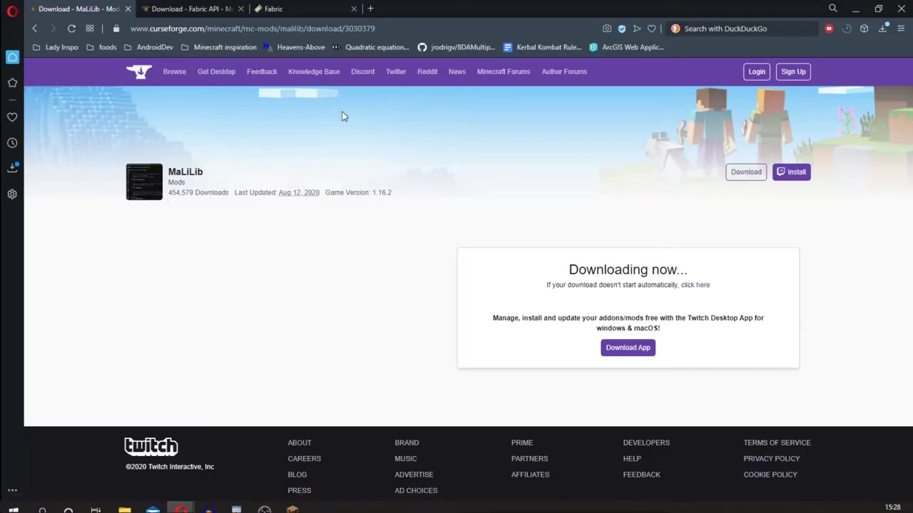
click(882, 29)
click(857, 96)
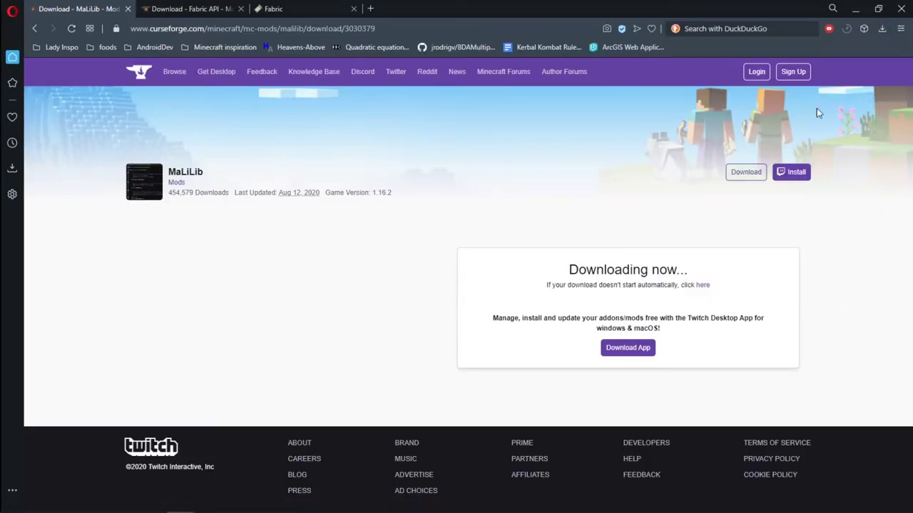
drag(630, 65, 351, 63)
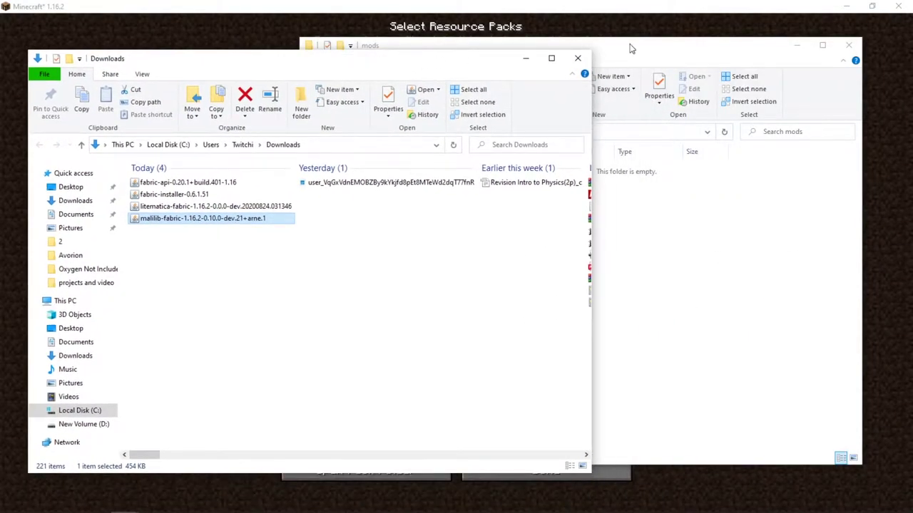
click(630, 48)
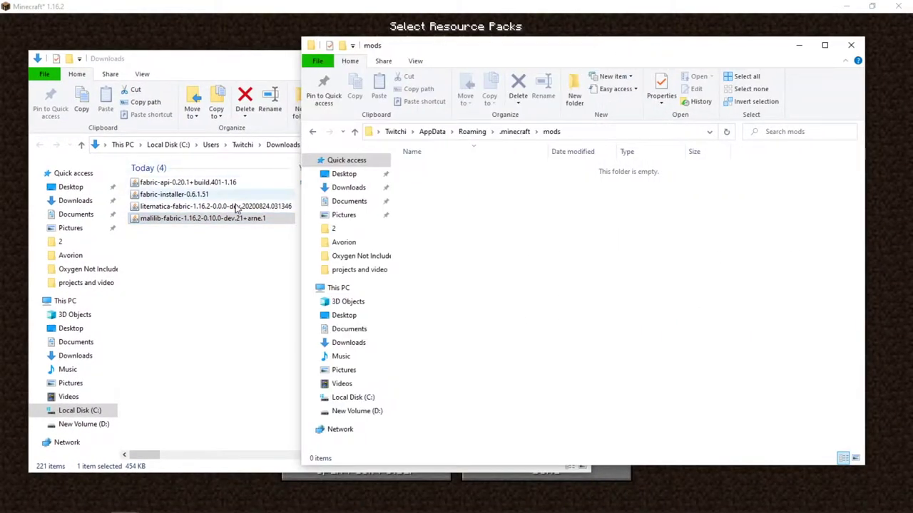
Delete the fabric-installer-0.6.1.51 file from the Downloads folder.
click(160, 249)
right_click(184, 194)
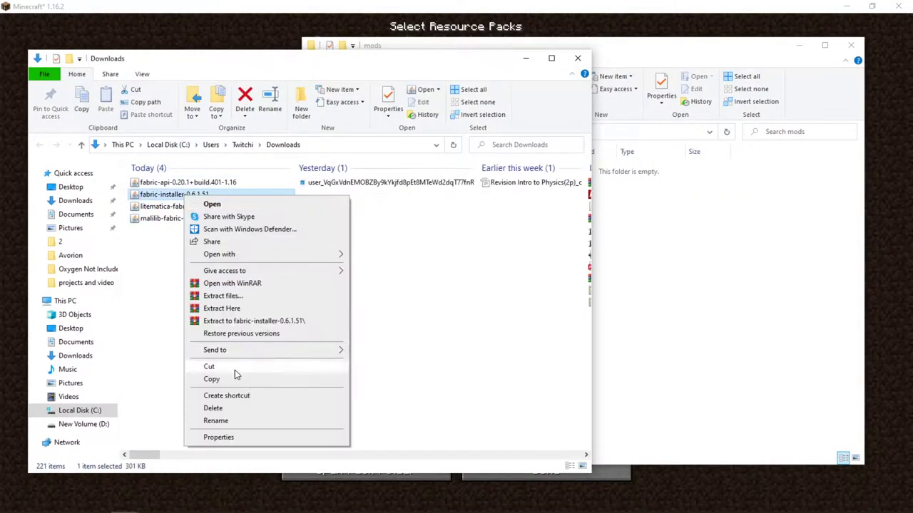
click(217, 408)
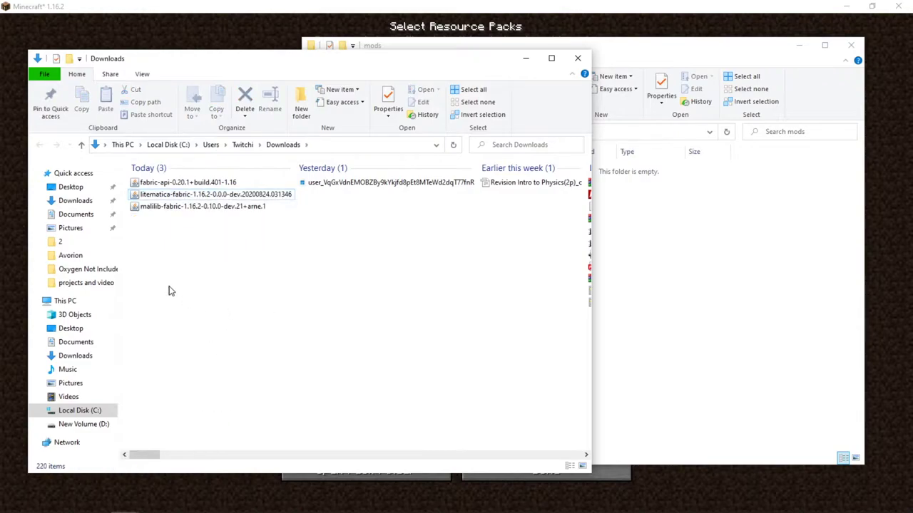
Move the fabric-api, litematica-fabric and malilib-fabric jar files from Downloads into the mods folder, and leave Minecraft's resource pack selection.
drag(190, 265, 658, 262)
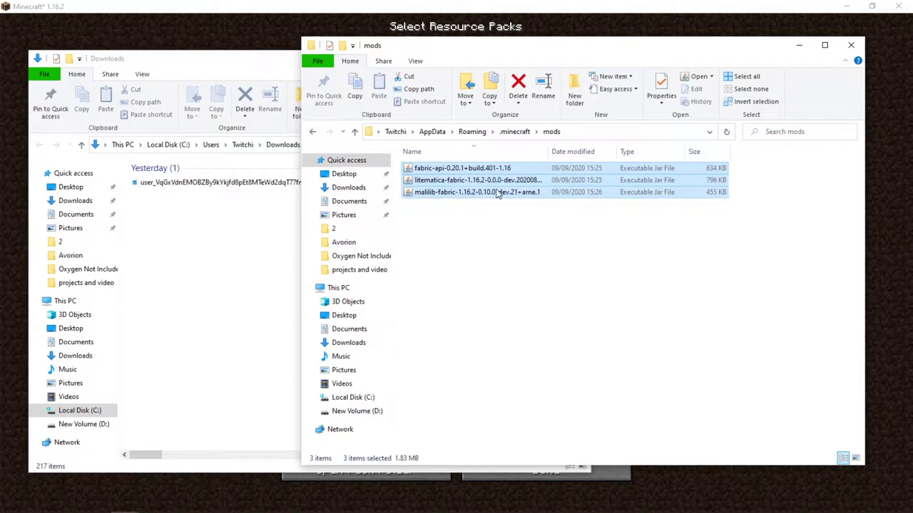
click(528, 248)
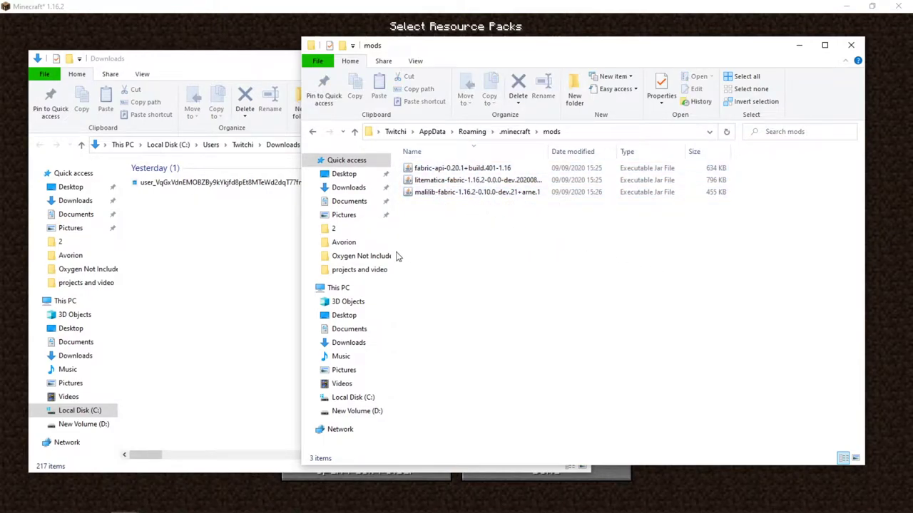
click(566, 481)
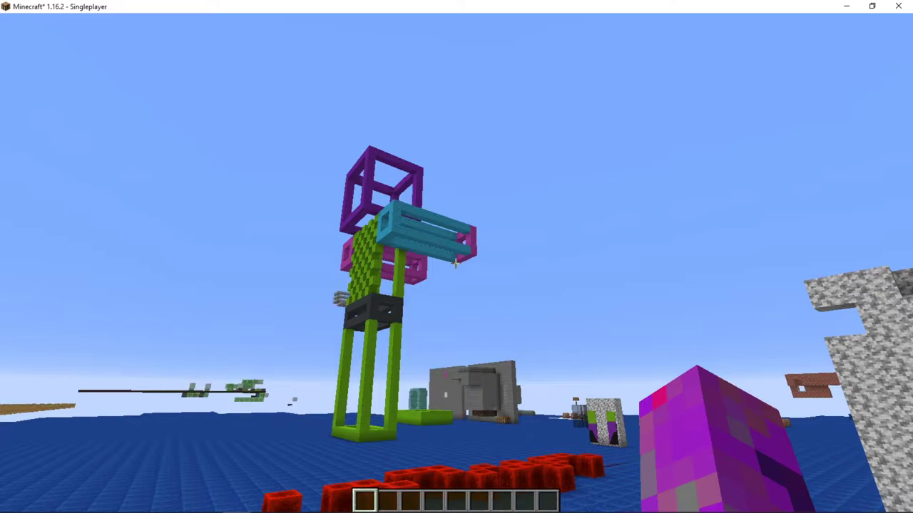
Find a stick in the creative inventory by searching for "stick" and put it in the first hotbar slot.
key(t)
key(Escape)
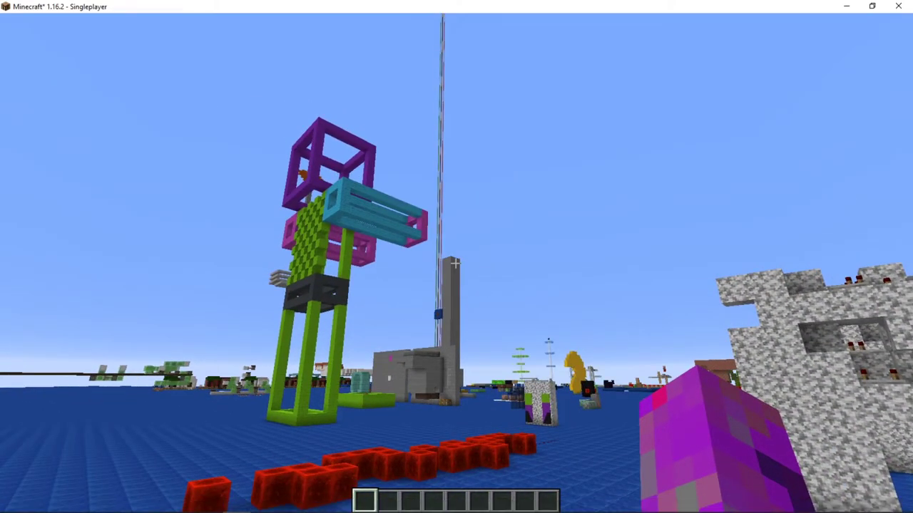
key(e)
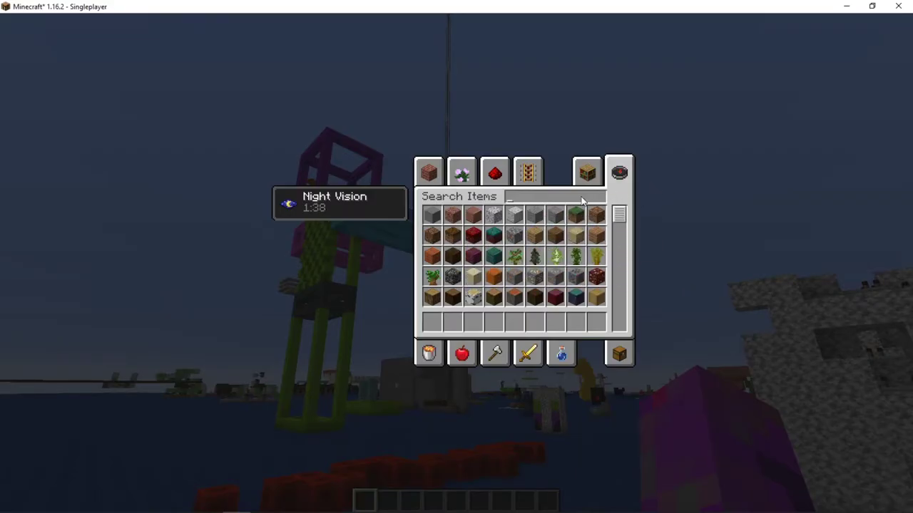
text(stick)
click(453, 216)
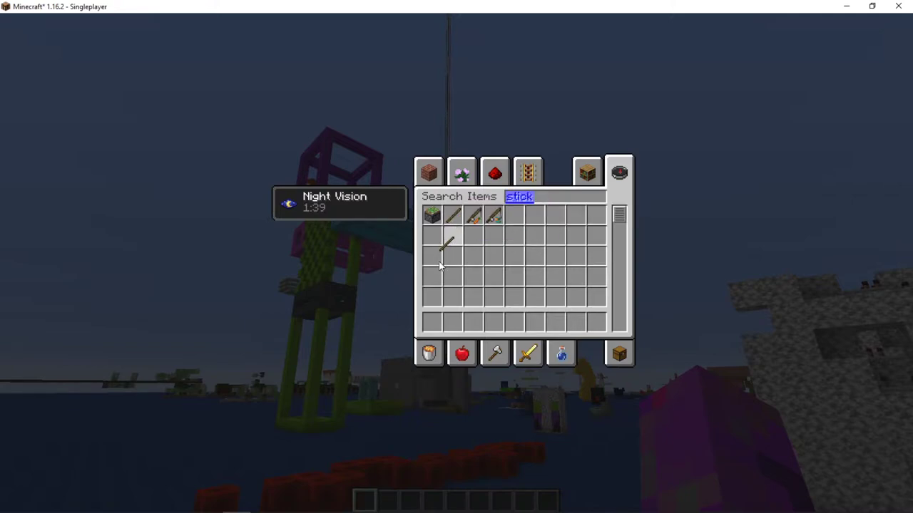
click(431, 318)
key(e)
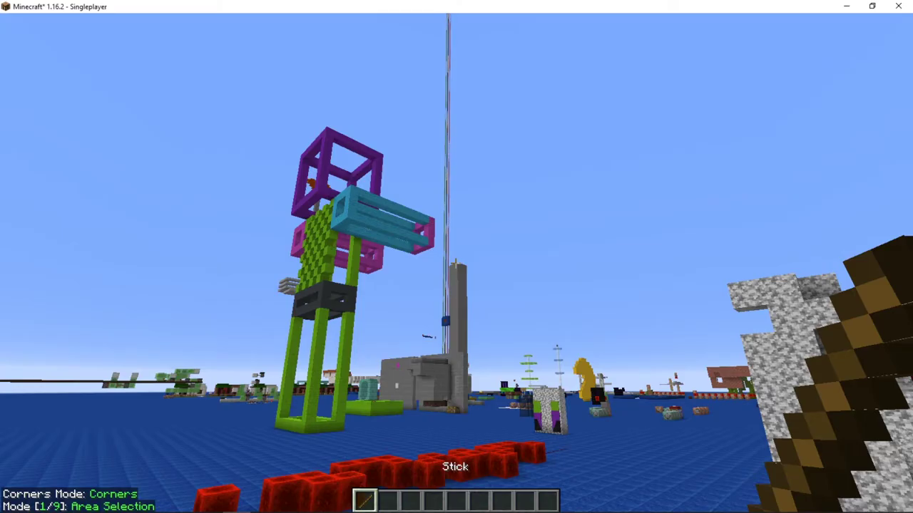
Move the character beside the base of the lime green structure and show it from the front in third person.
key(t)
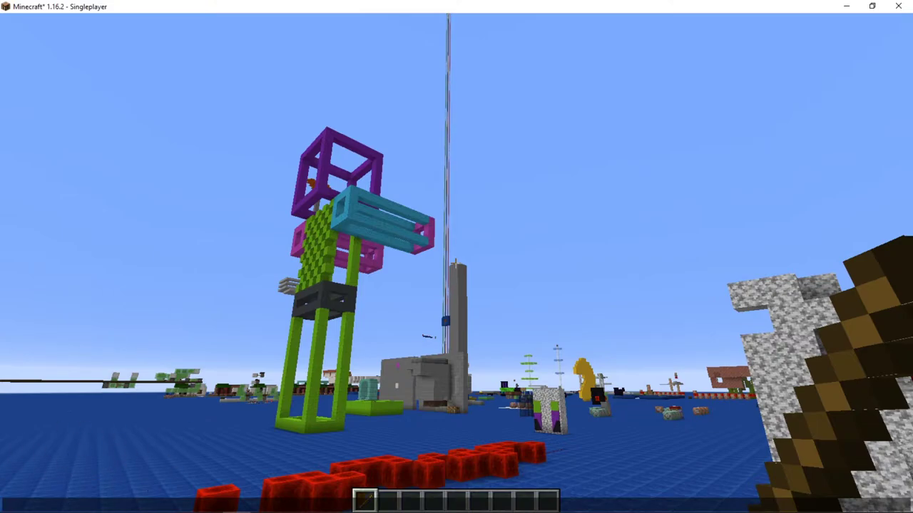
key(Escape)
key(s)
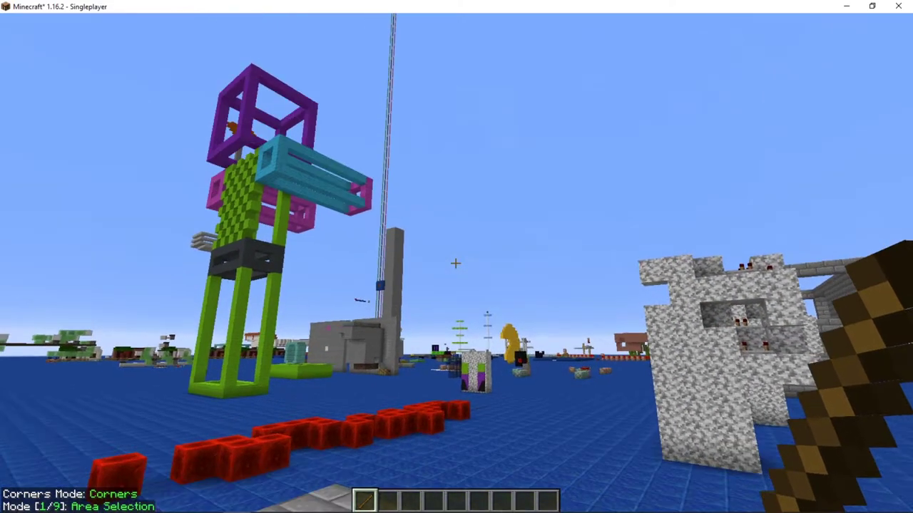
key(F5)
key(F5)
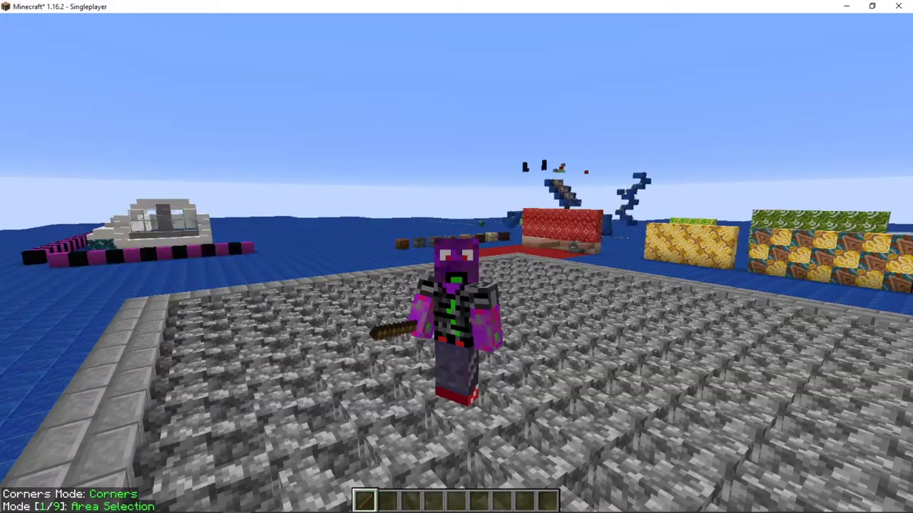
key(F5)
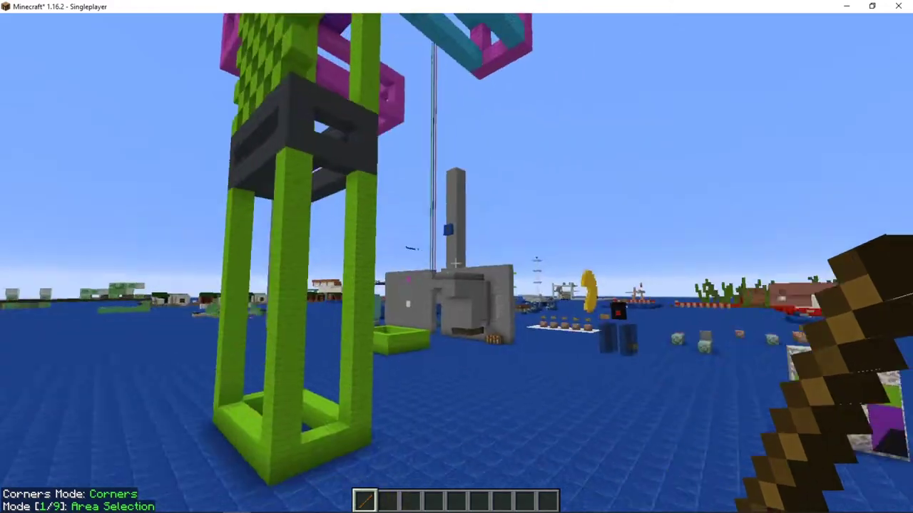
key(F5)
key(F5)
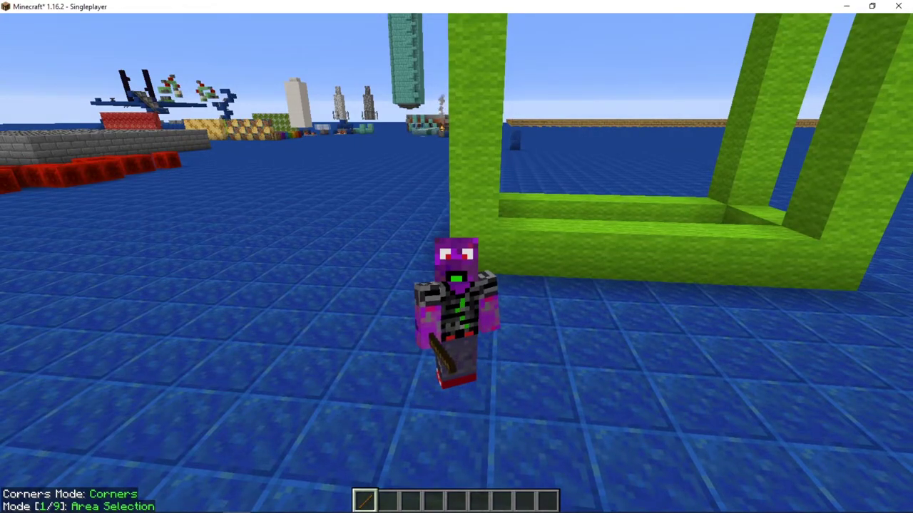
Create a new area selection named "Funky Name" in Litematica's Area Selection Manager and return to the world.
key(m+s)
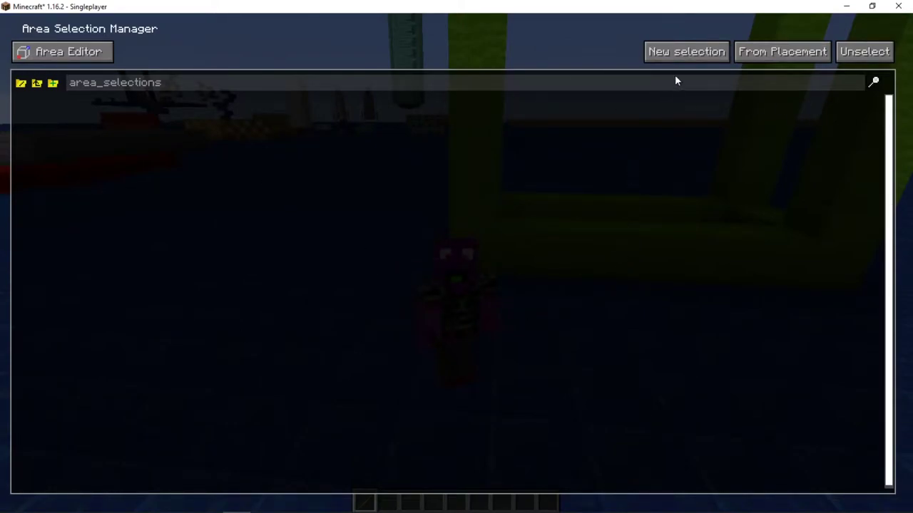
click(679, 57)
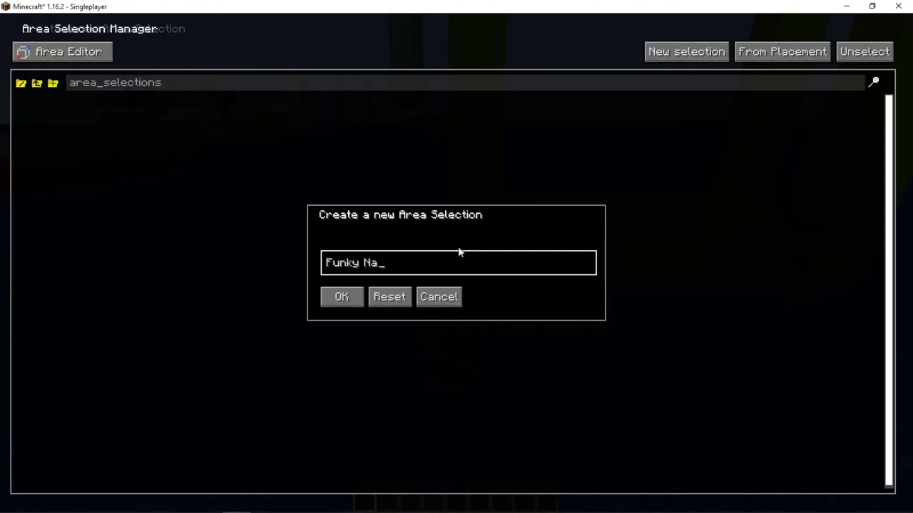
click(356, 302)
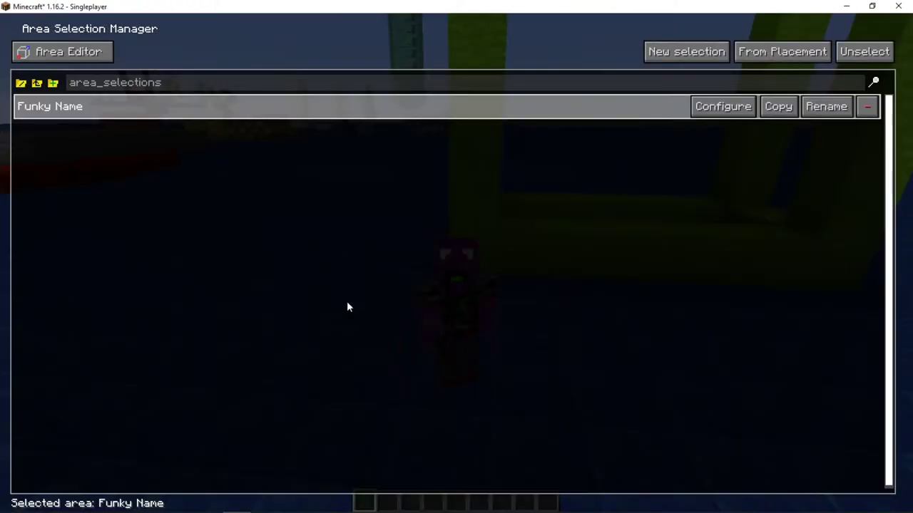
key(Escape)
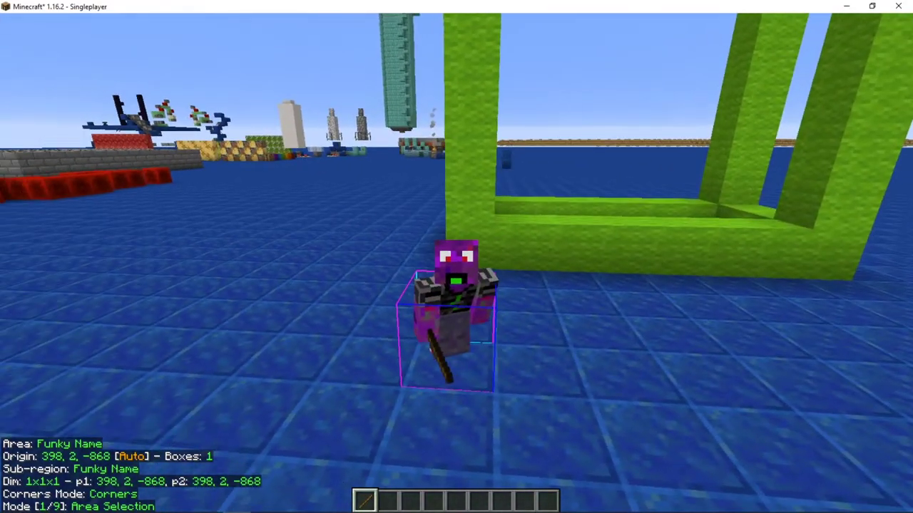
Move the character out of the new selection box and switch back to first-person view.
key(a)
key(d)
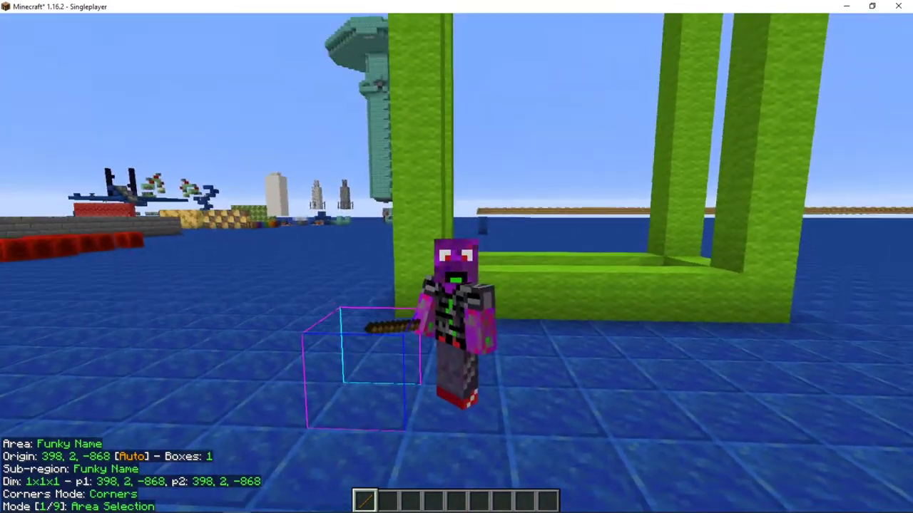
key(F5)
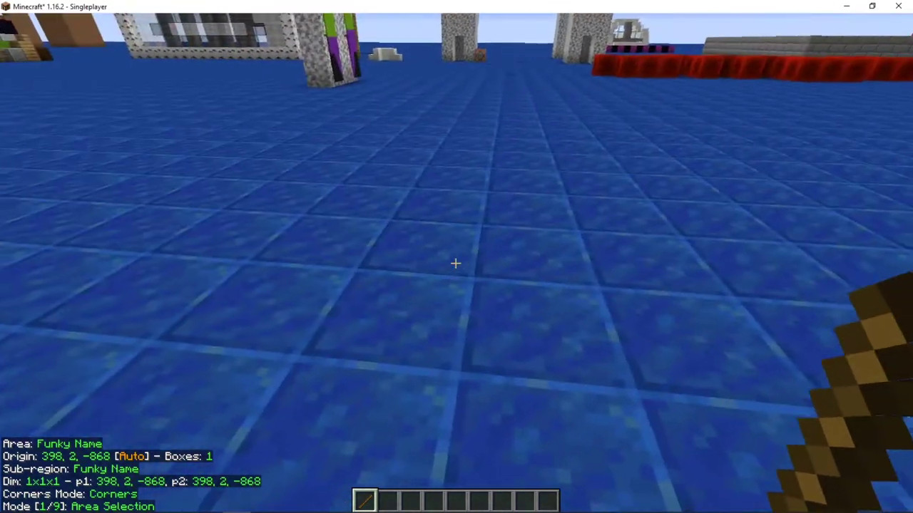
Set the selection's first corner at 398, 1, -868 and cycle through Litematica's tool modes back to Area Selection.
click(456, 263)
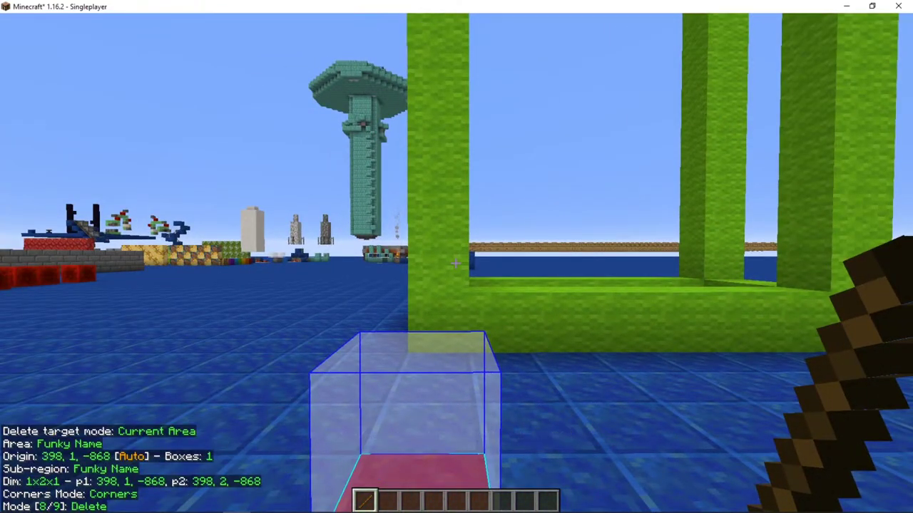
scroll(455, 263, down, 1)
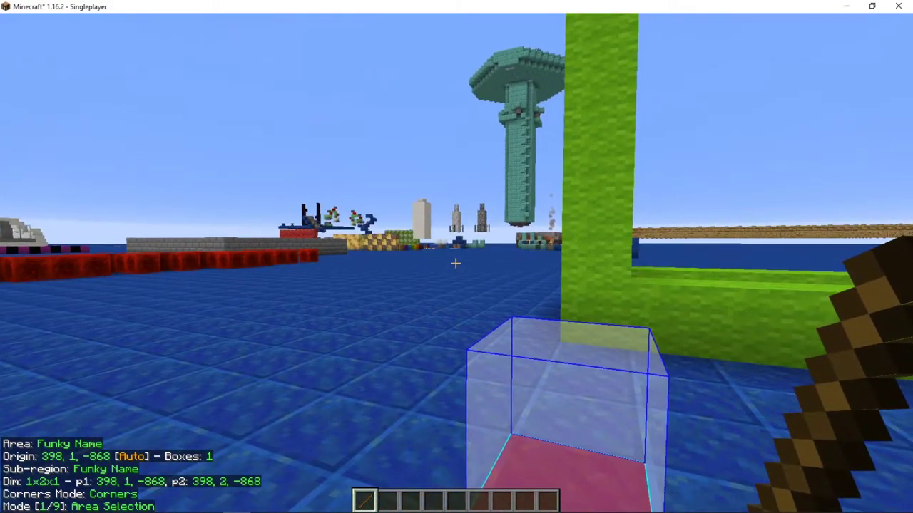
scroll(455, 264, down, 5)
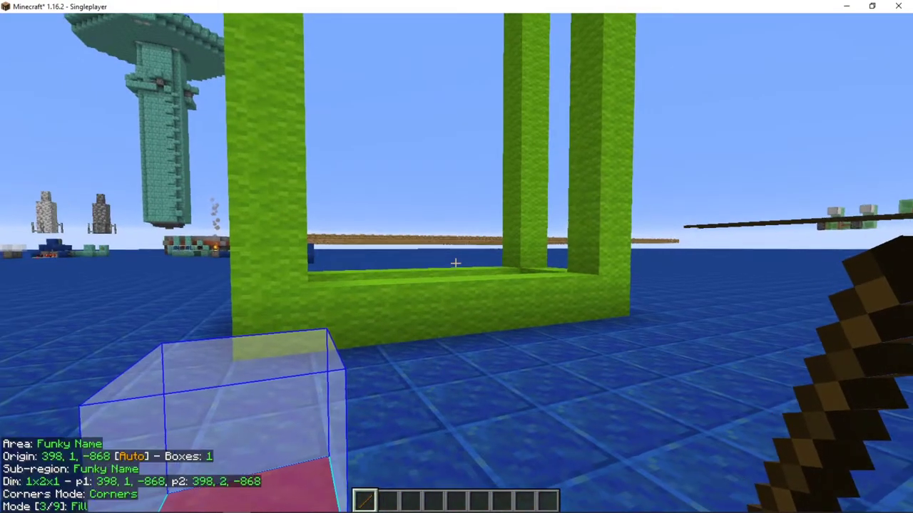
scroll(456, 263, down, 4)
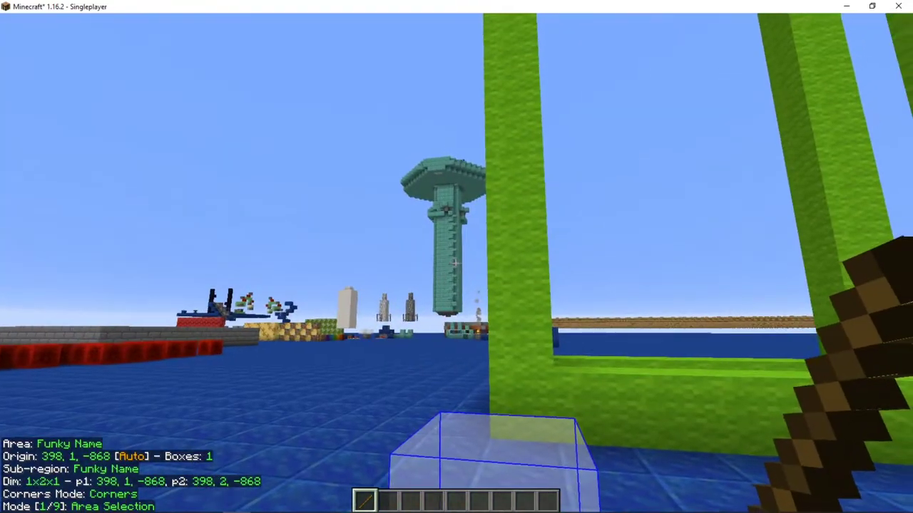
scroll(456, 264, up, 1)
scroll(456, 264, down, 1)
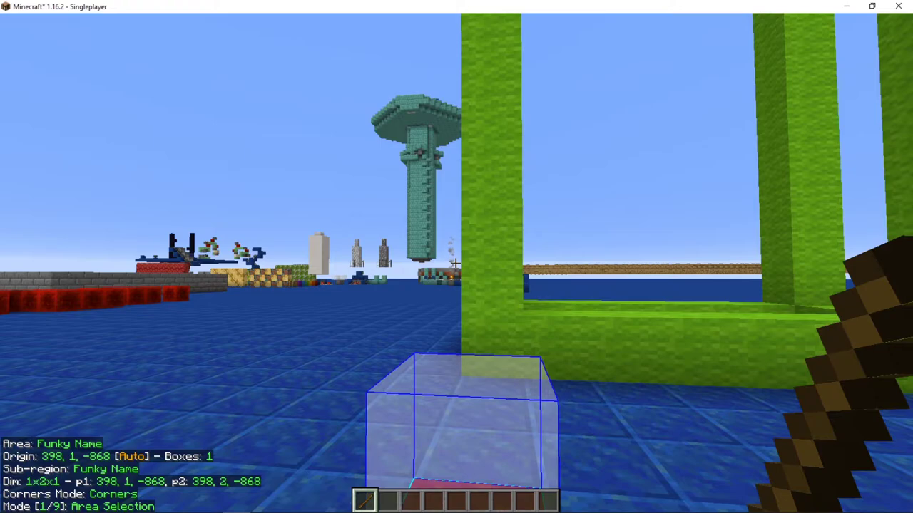
scroll(456, 264, up, 2)
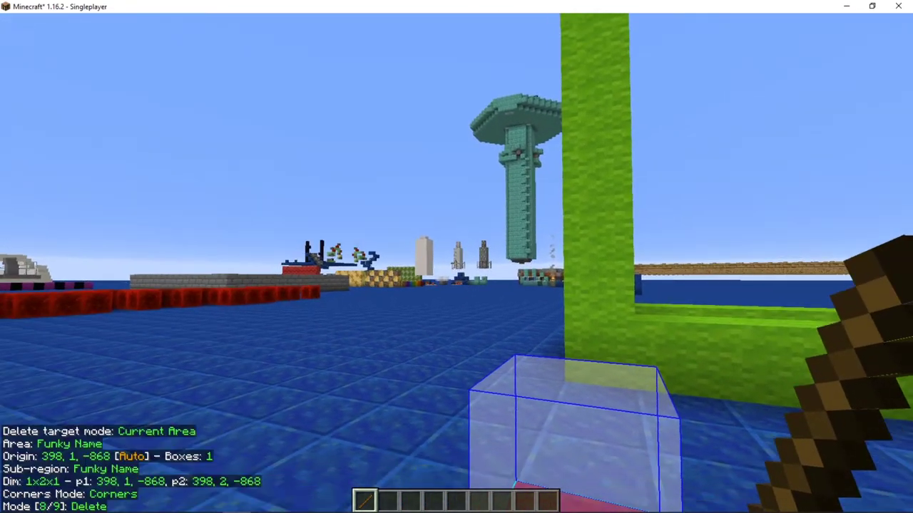
scroll(456, 263, up, 1)
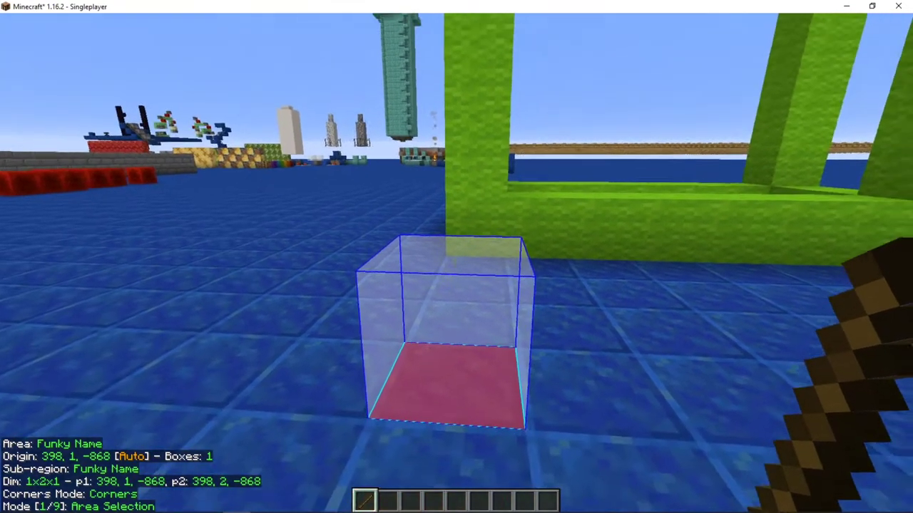
Mark the selection's corners on the floor, with point 1 at 396, 1, -866 and point 2 at 401, 1, -869.
click(456, 264)
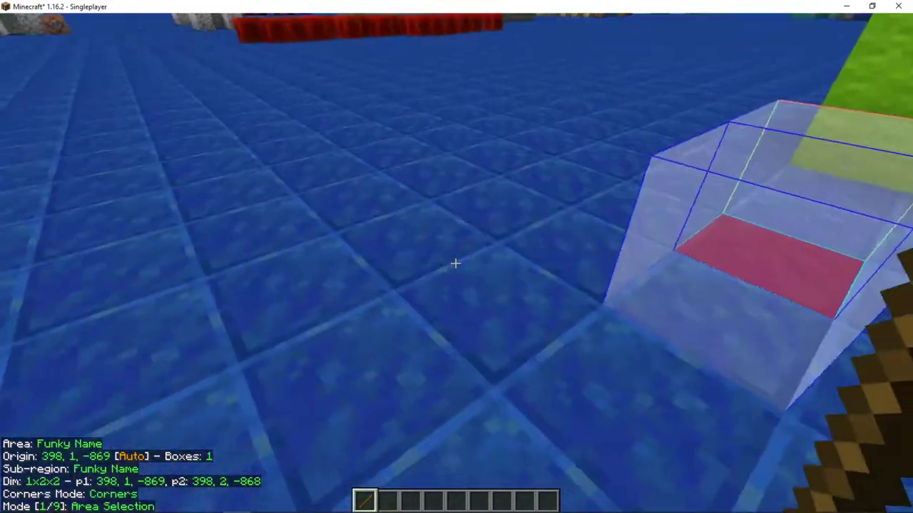
click(455, 264)
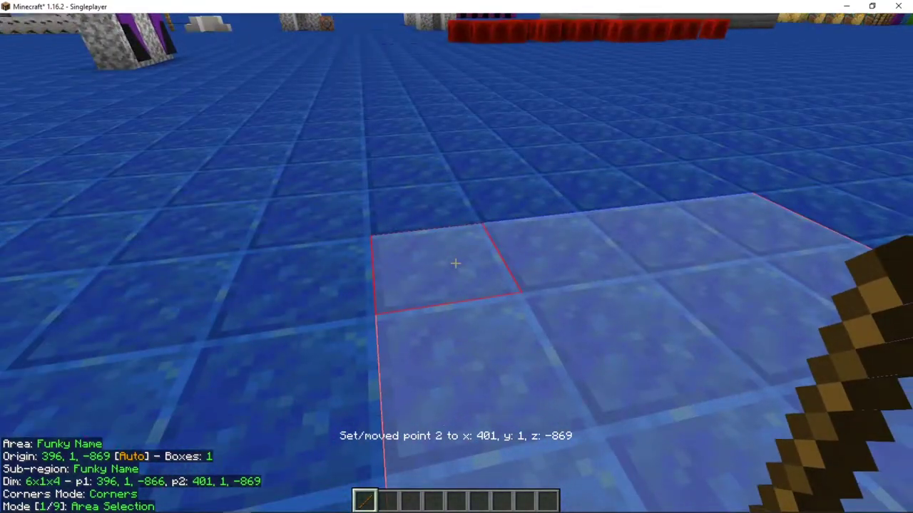
click(456, 264)
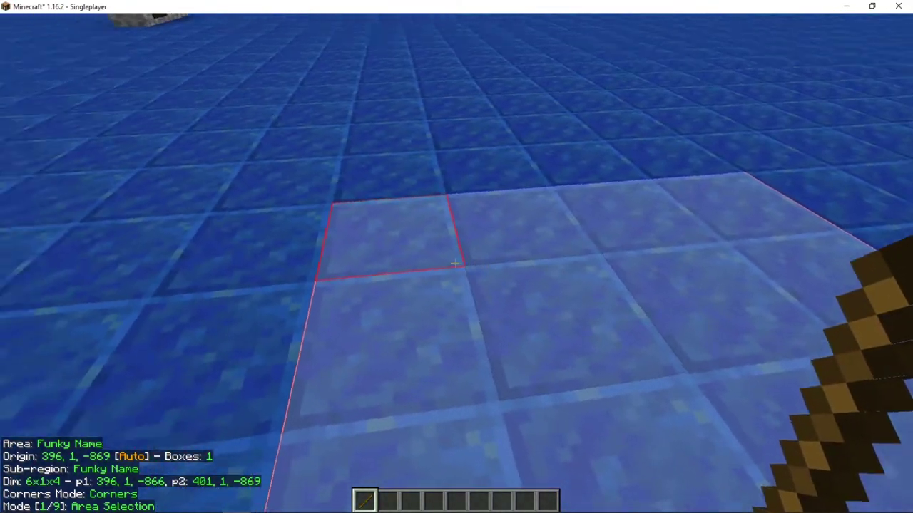
click(456, 263)
Nudge corner 1 of the selection outward and up above the build to 394, 35, -864.
scroll(456, 263, down, 1)
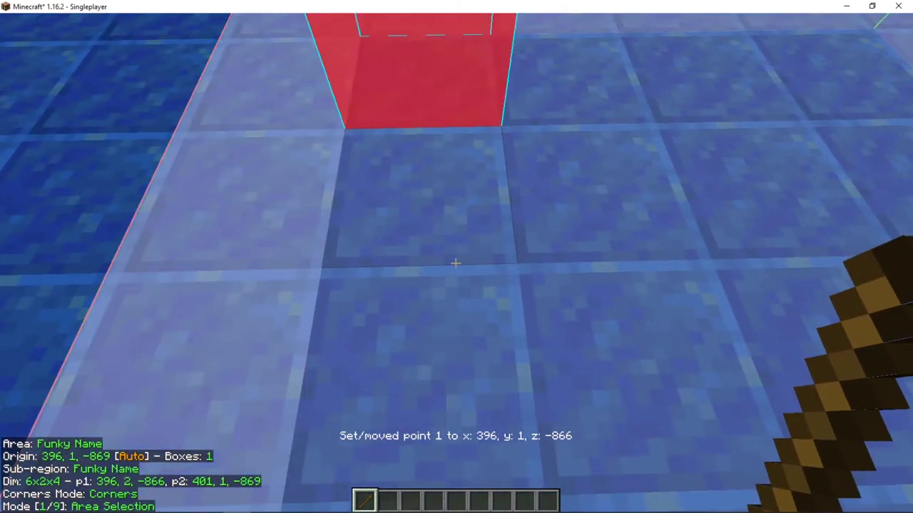
scroll(456, 263, up, 1)
scroll(456, 264, up, 1)
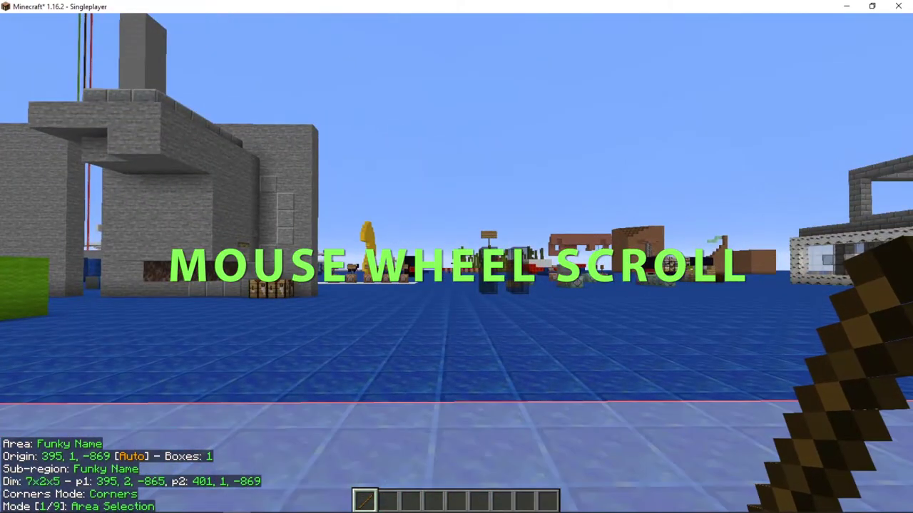
scroll(456, 263, up, 2)
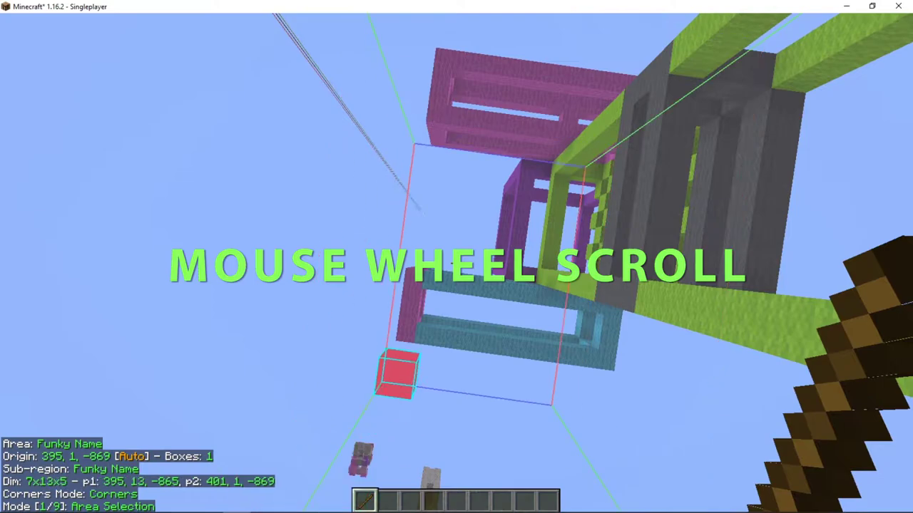
scroll(455, 264, up, 13)
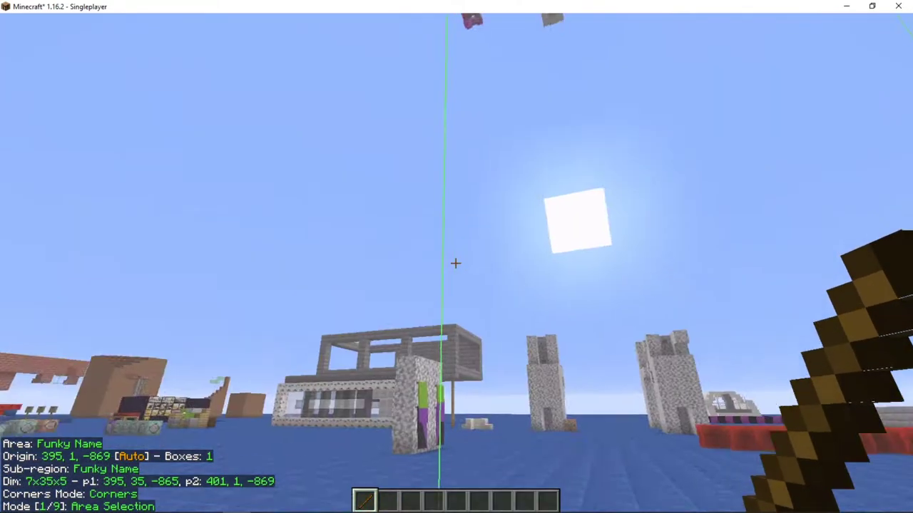
scroll(456, 263, up, 1)
scroll(456, 263, up, 1)
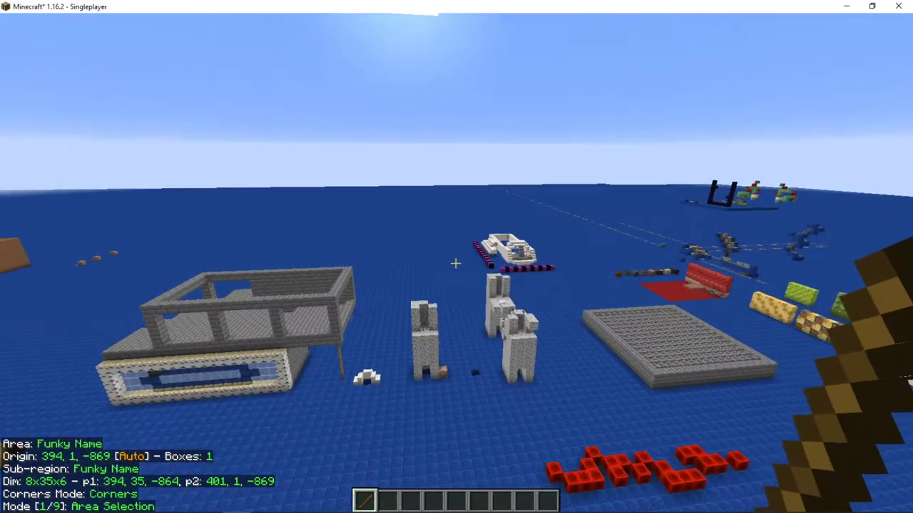
scroll(456, 264, up, 1)
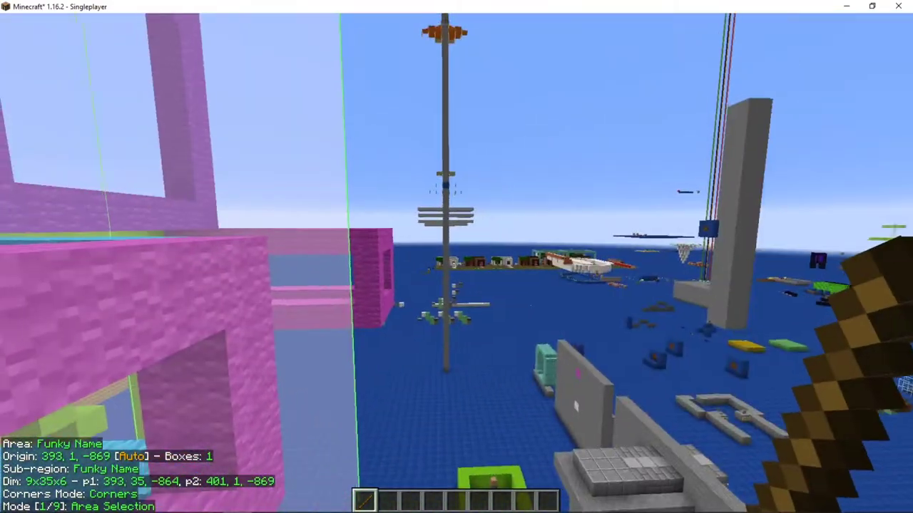
scroll(456, 264, up, 1)
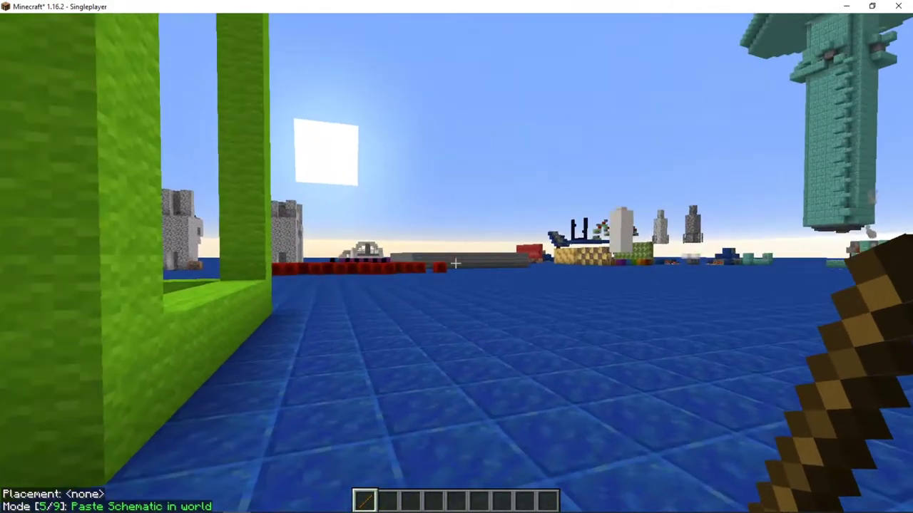
Return to Area Selection mode and set corner 2 at 409, 2, -877 to enclose the whole build.
scroll(456, 264, up, 1)
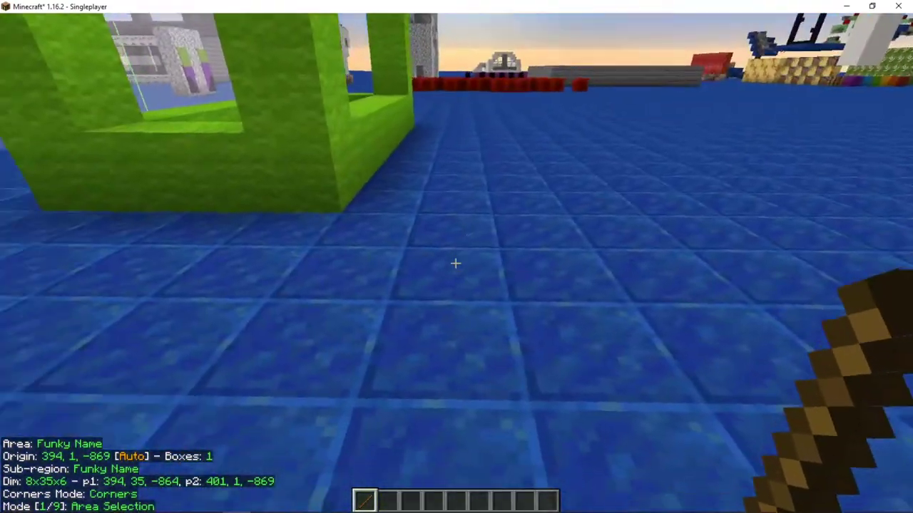
right_click(456, 264)
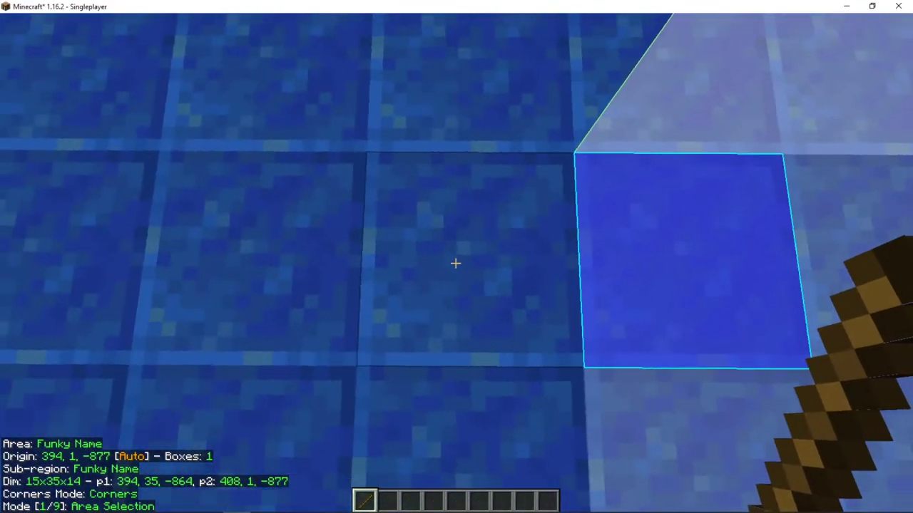
right_click(456, 264)
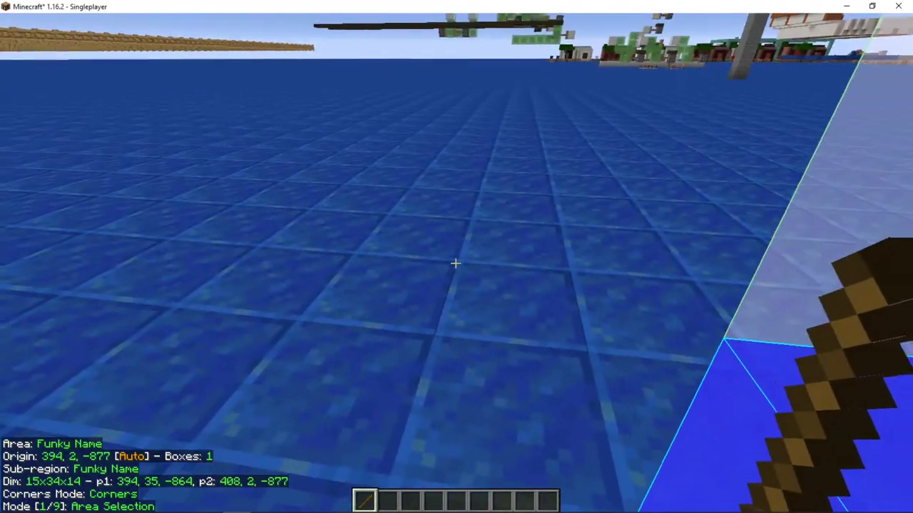
right_click(456, 264)
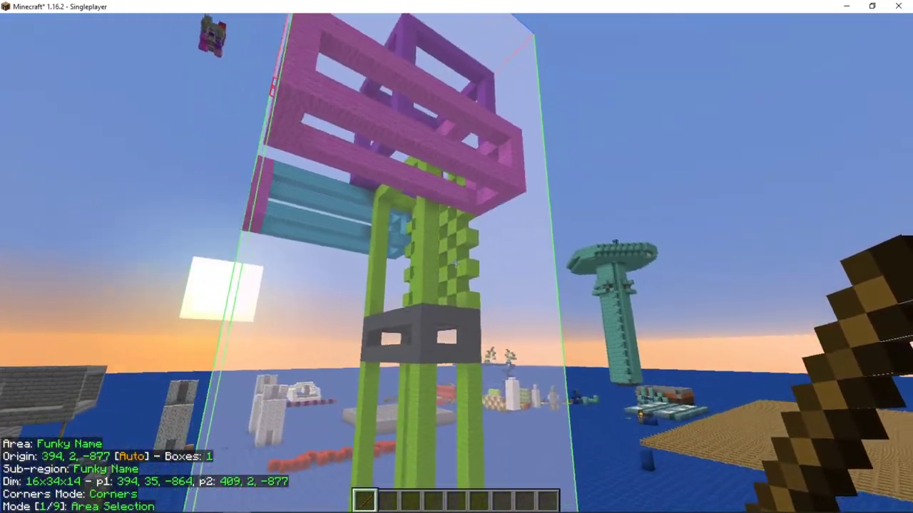
Switch to the empty second hotbar slot, inspect the enclosed build from around it, and show the character from the front.
key(2)
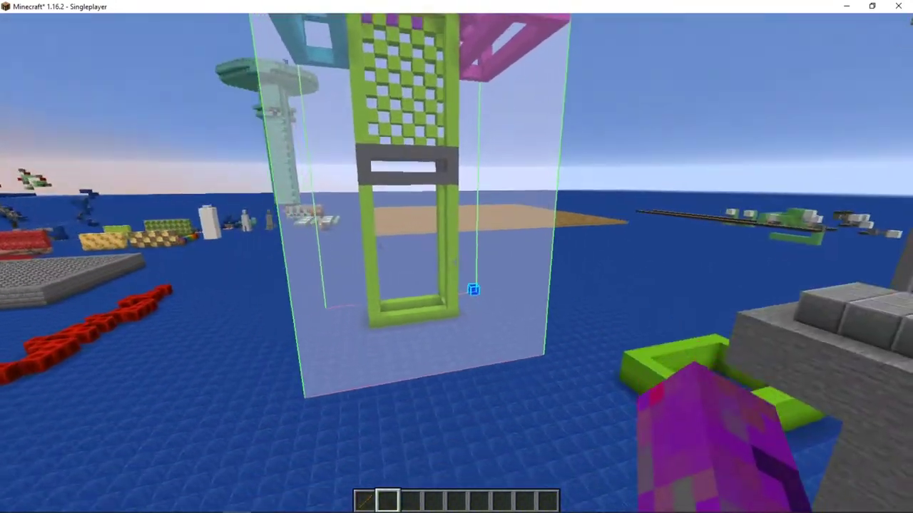
key(a)
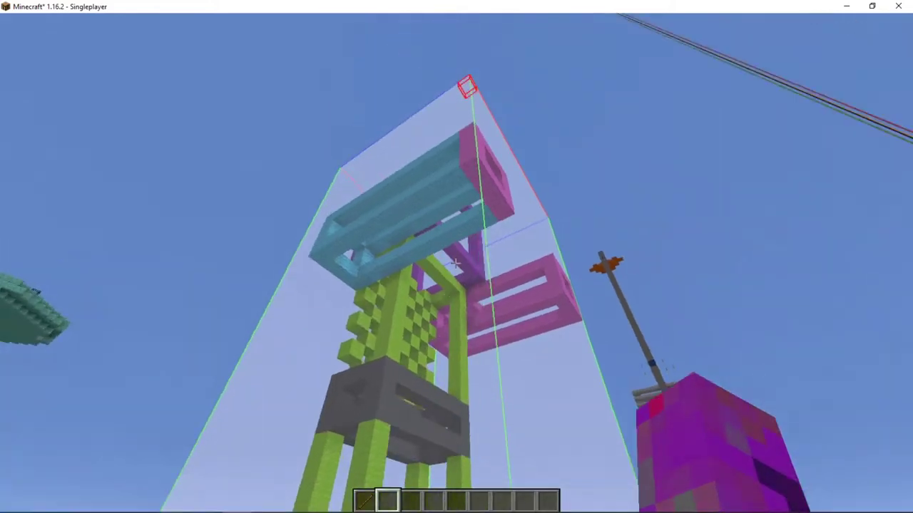
key(w)
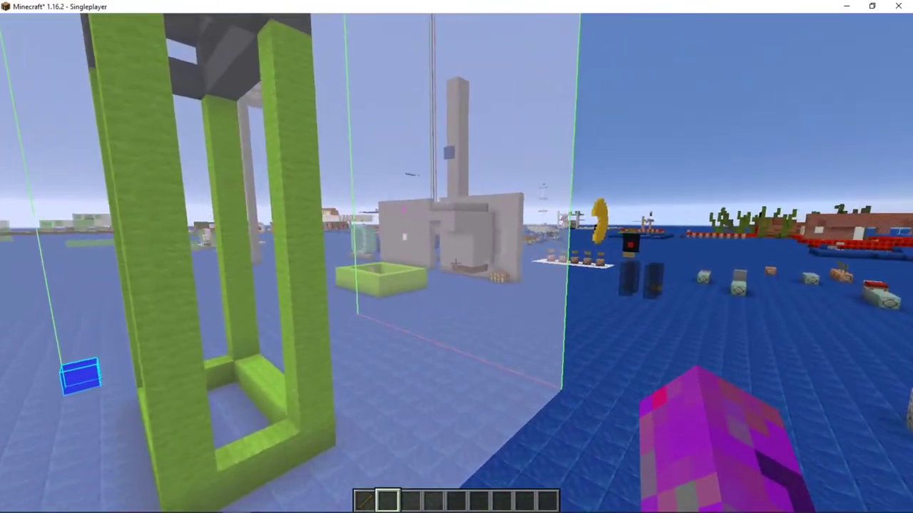
key(F5)
key(F5)
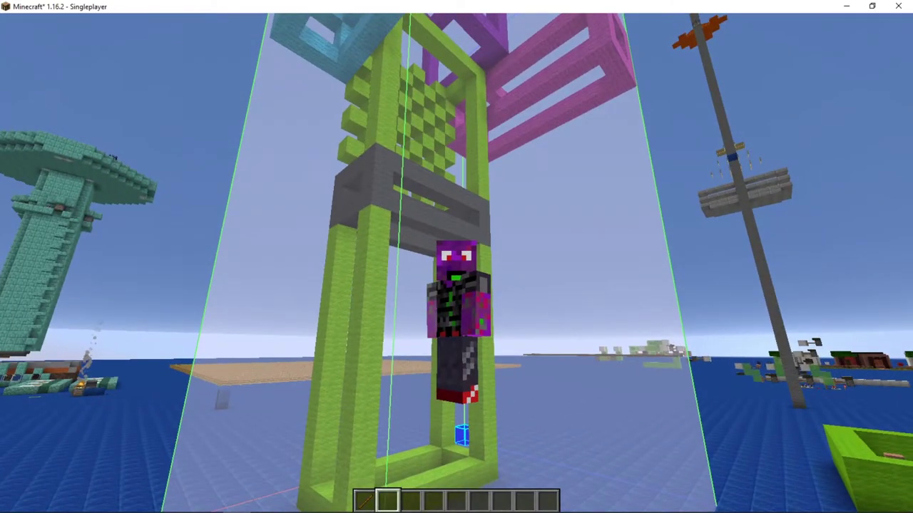
Open the "Funky Name" area from the Area Selection Manager in the Area Editor and try to reapply its selection name.
key(m+s)
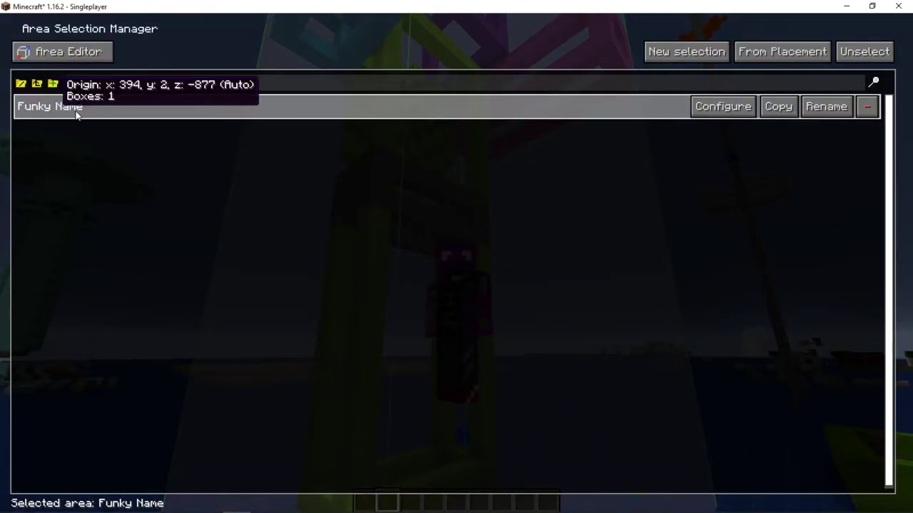
click(265, 117)
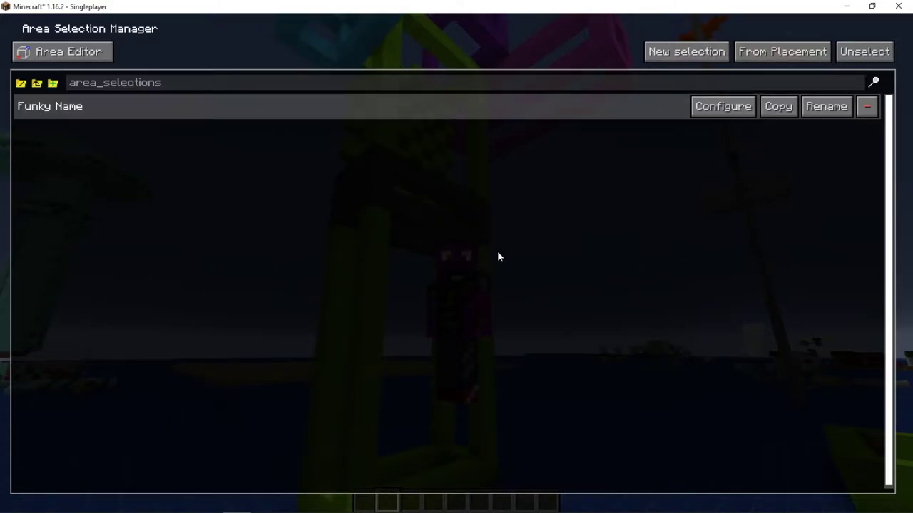
click(347, 111)
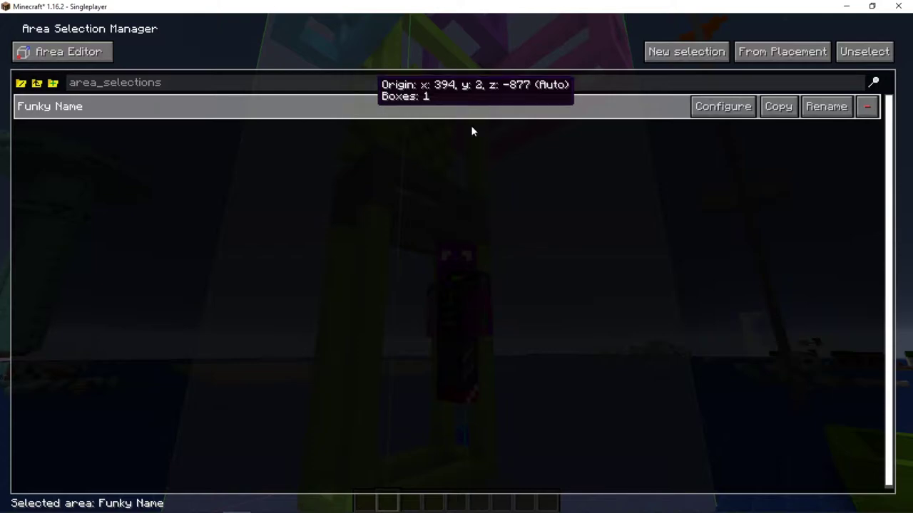
click(737, 112)
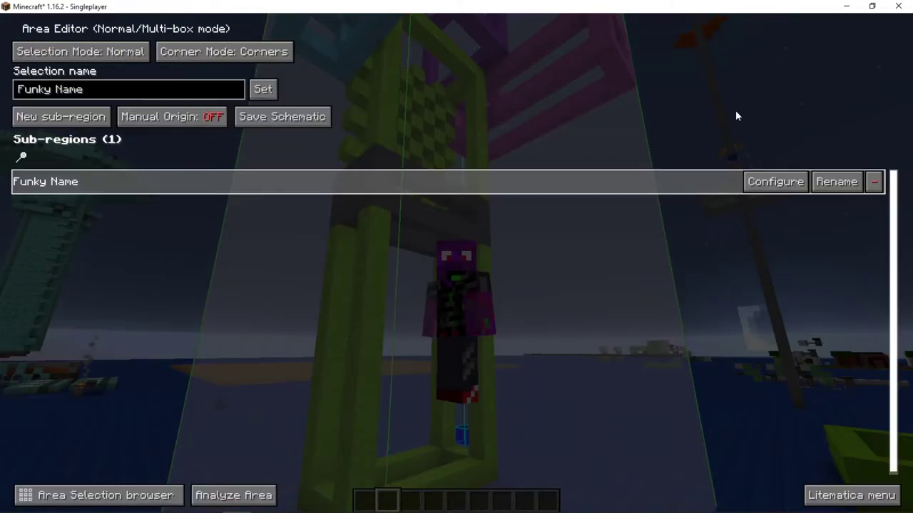
key(Escape)
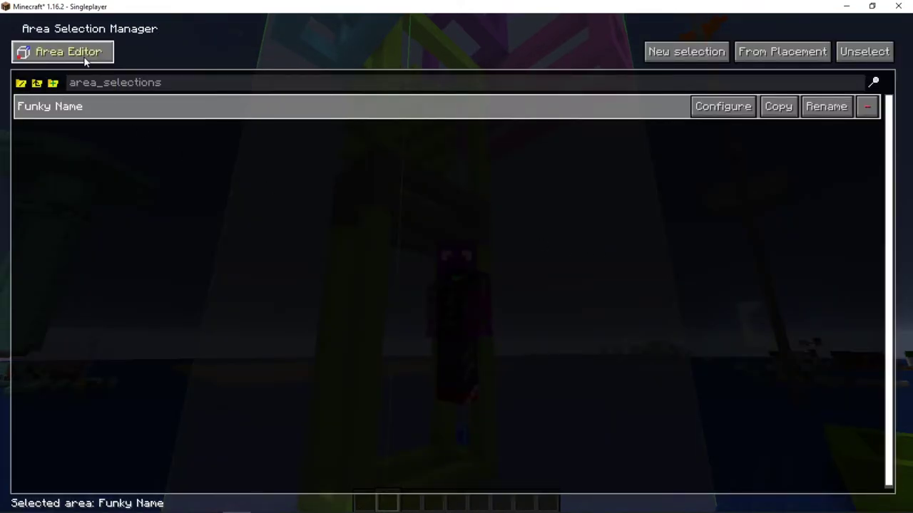
click(61, 53)
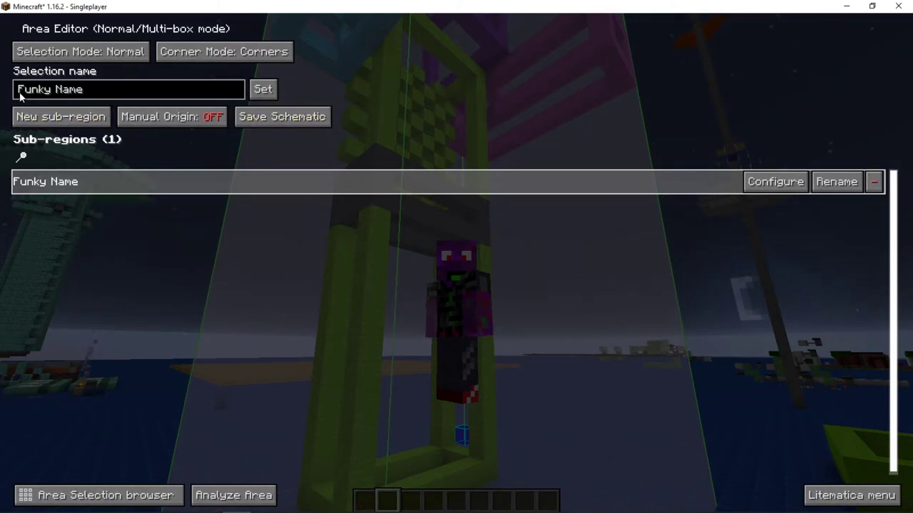
click(263, 89)
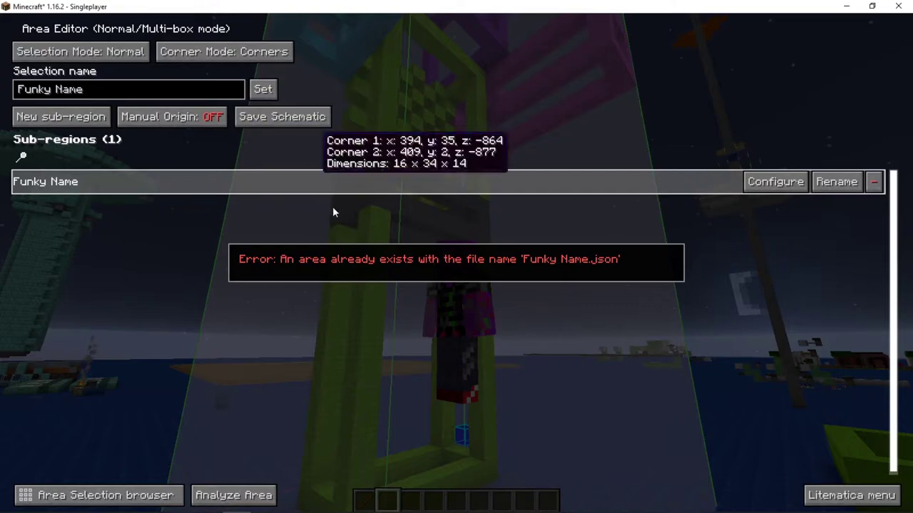
Save the selected area as a schematic named "Funky Name" and select it in the schematics list to show its details.
click(275, 119)
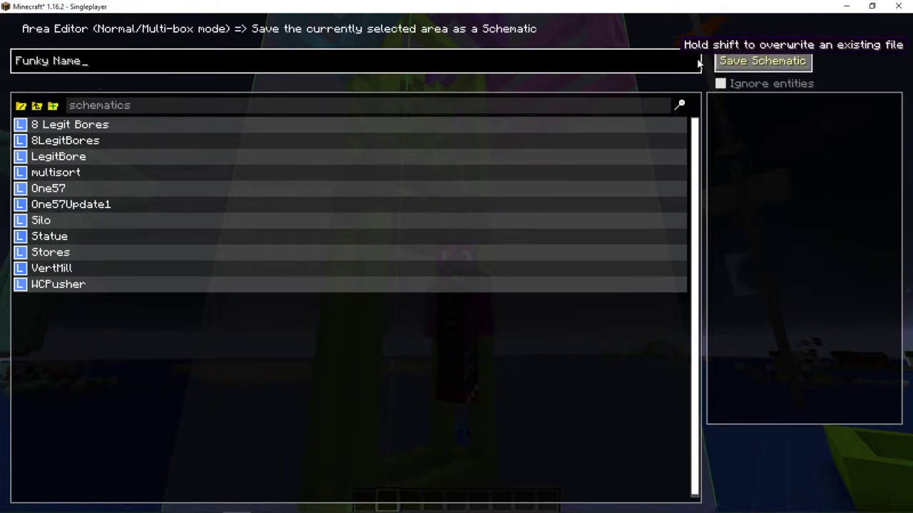
key(Return)
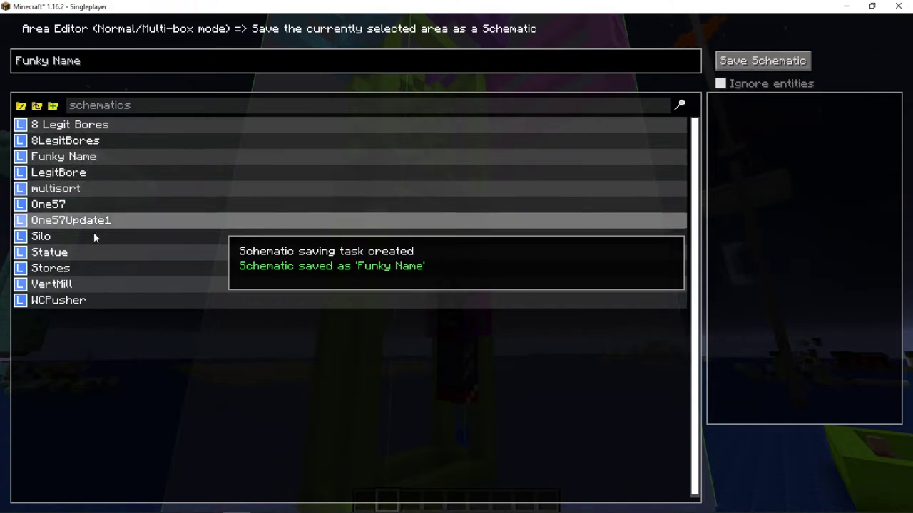
click(164, 157)
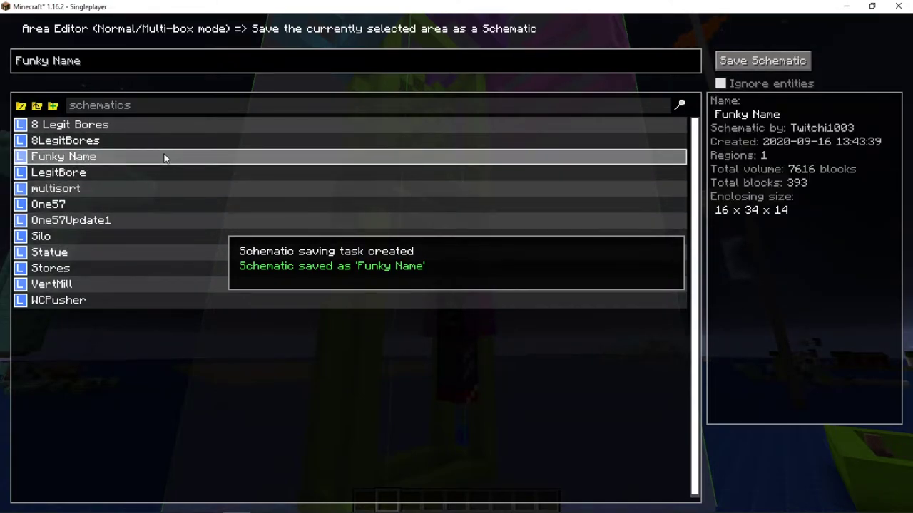
Leave the current world and create a new Survival world named "New World" with the difficulty set to Hard.
key(Escape)
key(Escape)
key(Escape)
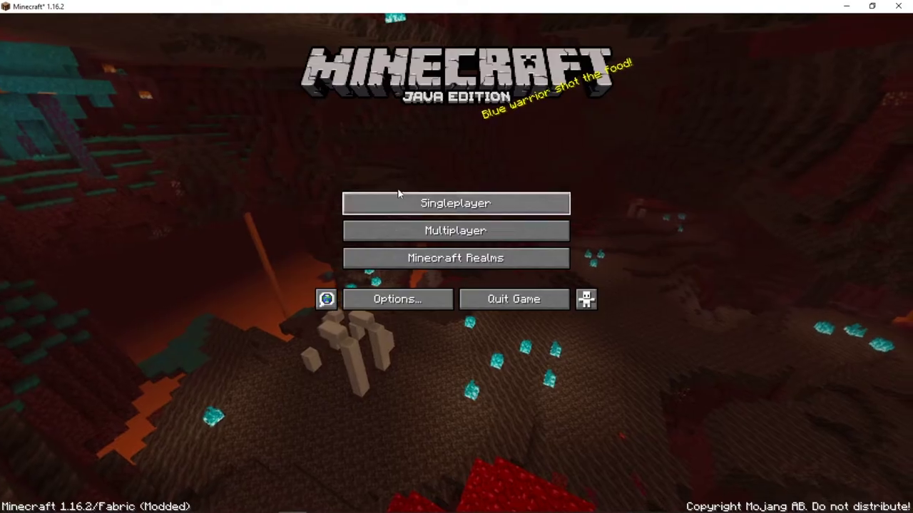
click(401, 197)
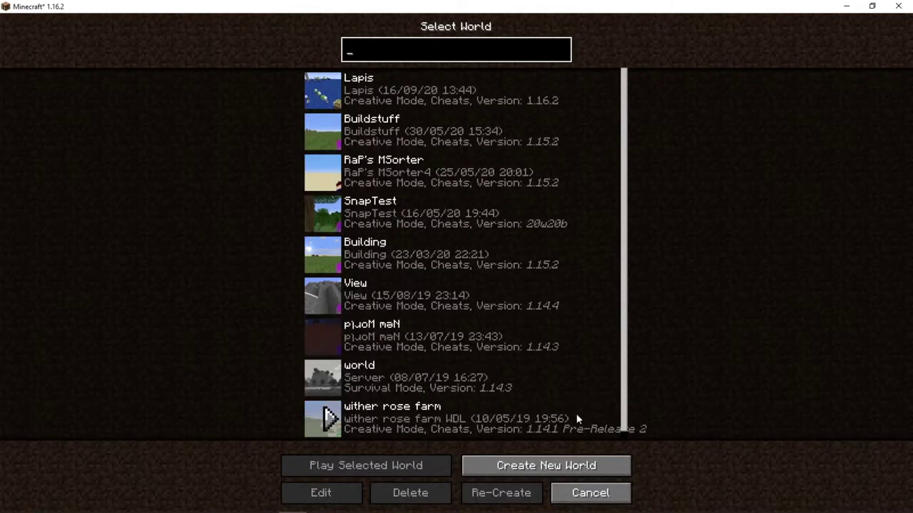
click(568, 463)
click(545, 141)
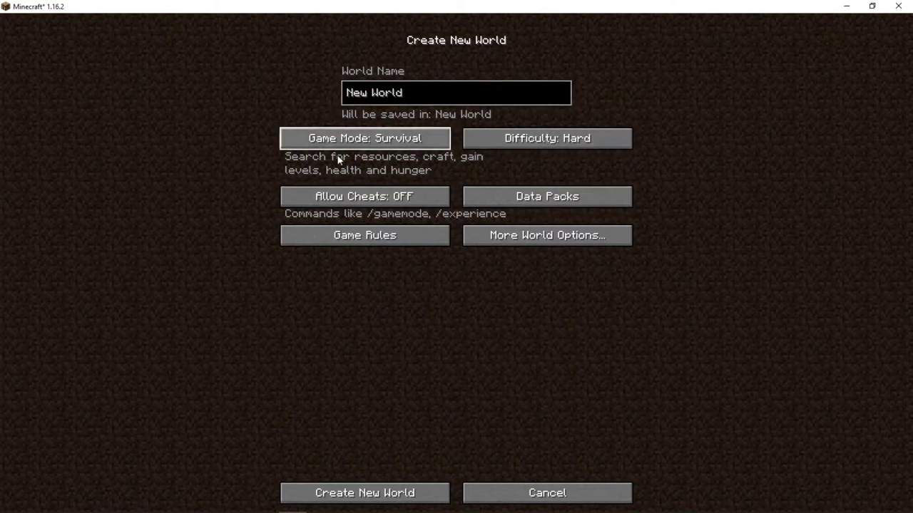
click(397, 488)
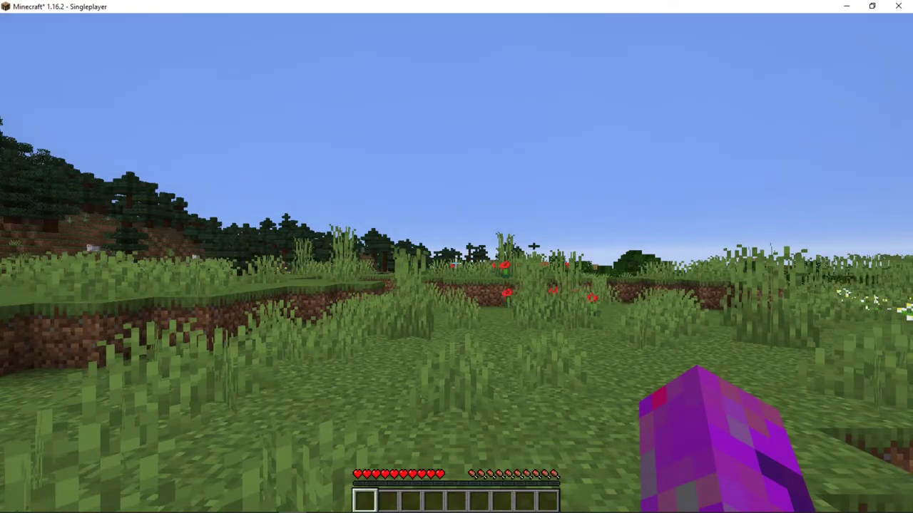
Walk across the meadow past the pond towards the mountain and switch to the empty third hotbar slot.
mouse_move(456, 257)
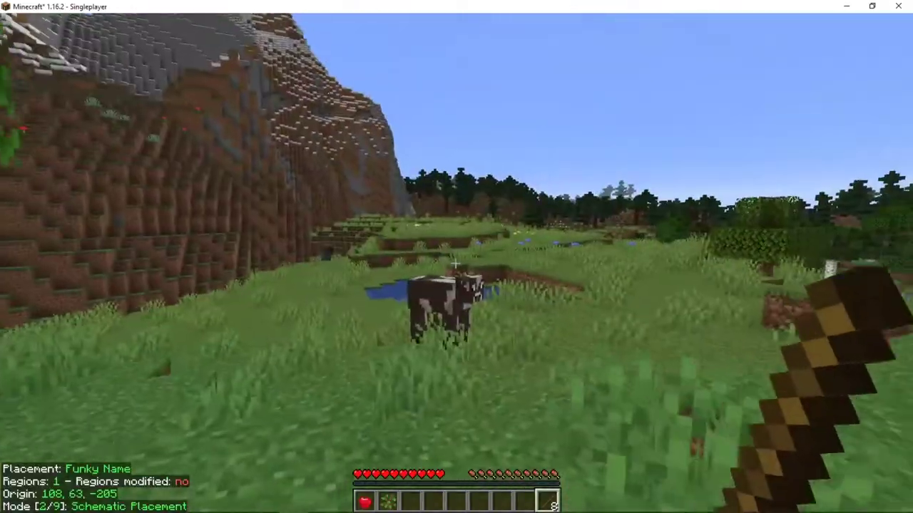
key(w)
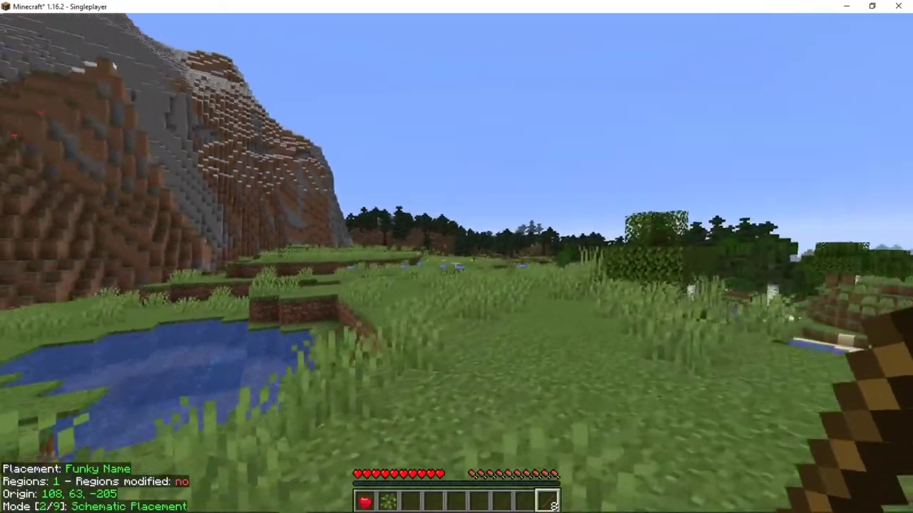
mouse_move(457, 264)
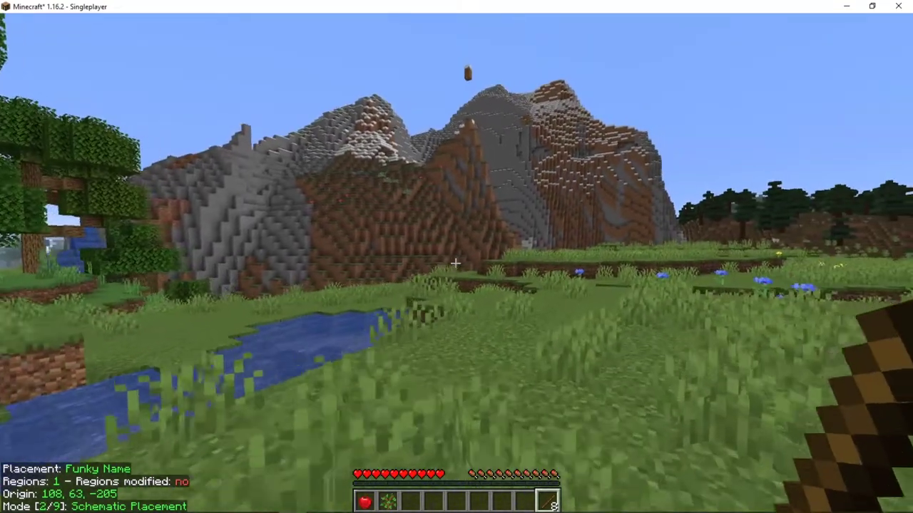
key(w)
scroll(455, 264, up, 6)
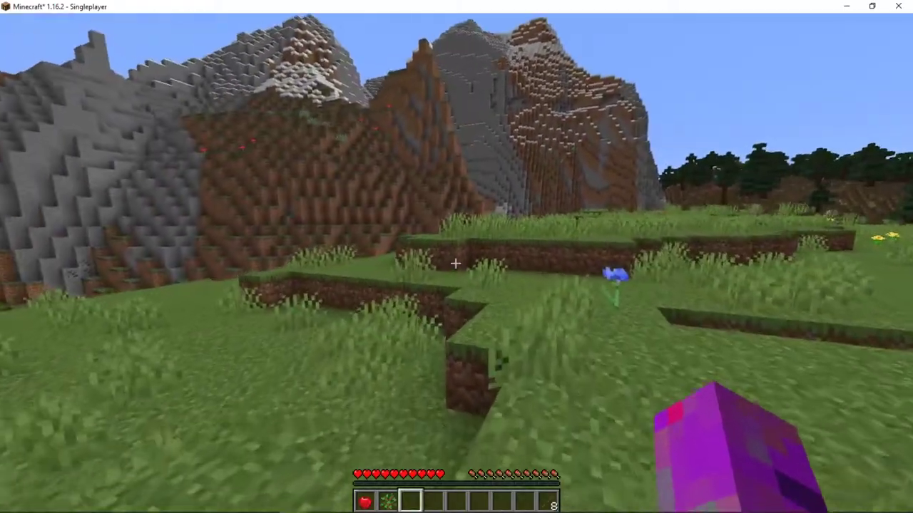
key(w)
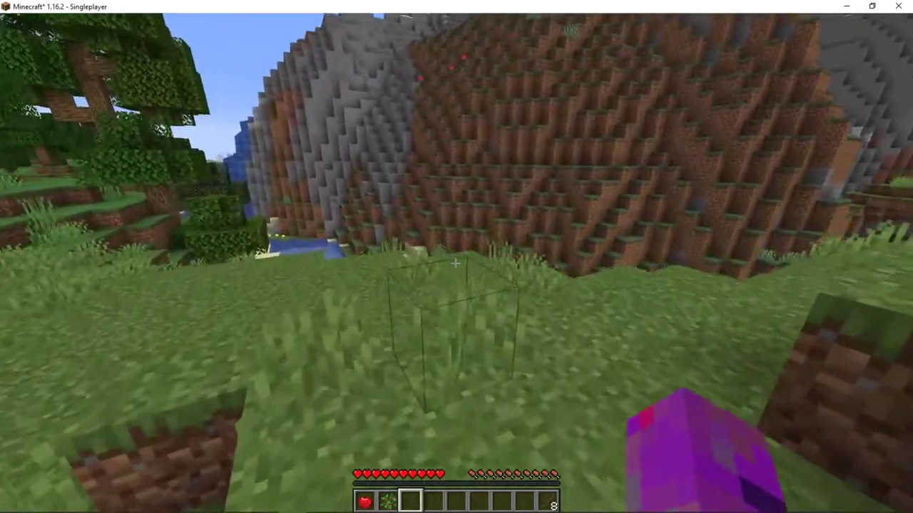
Climb the grassy dirt ledges of the mountain and eat the apple from the first hotbar slot.
key(1)
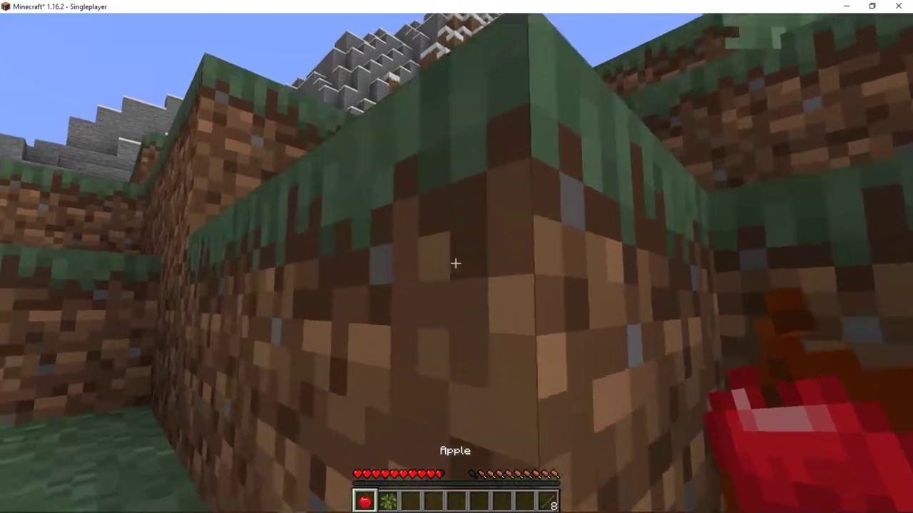
key(w)
key(space)
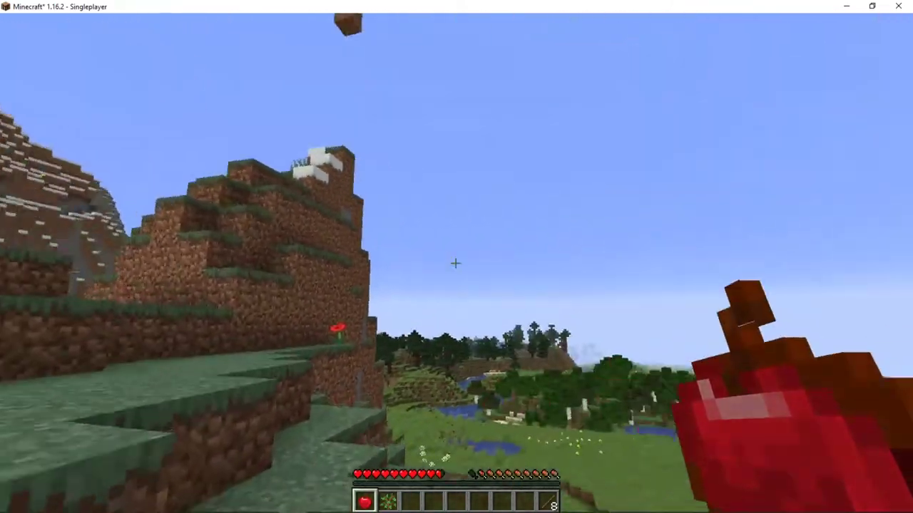
right_click(455, 264)
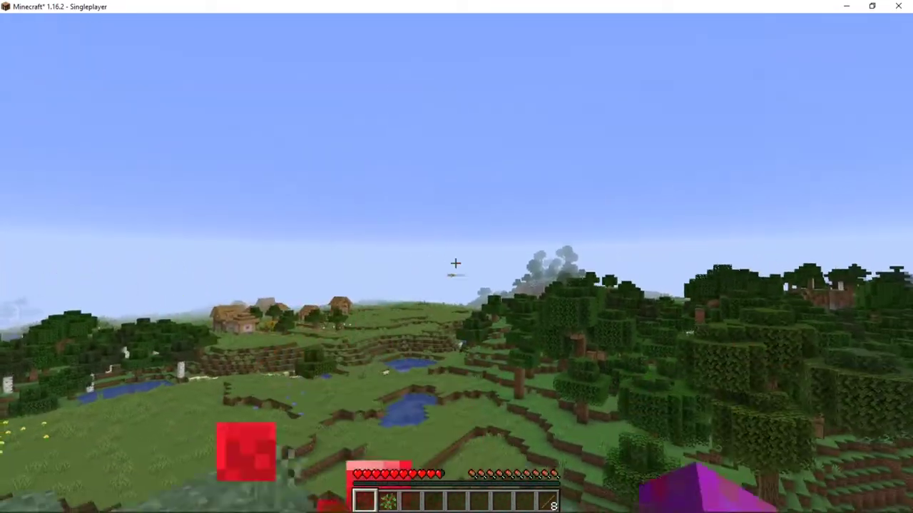
Climb further along the mountainside onto the open grassy slope above the forest and village.
key(w)
key(space)
key(space)
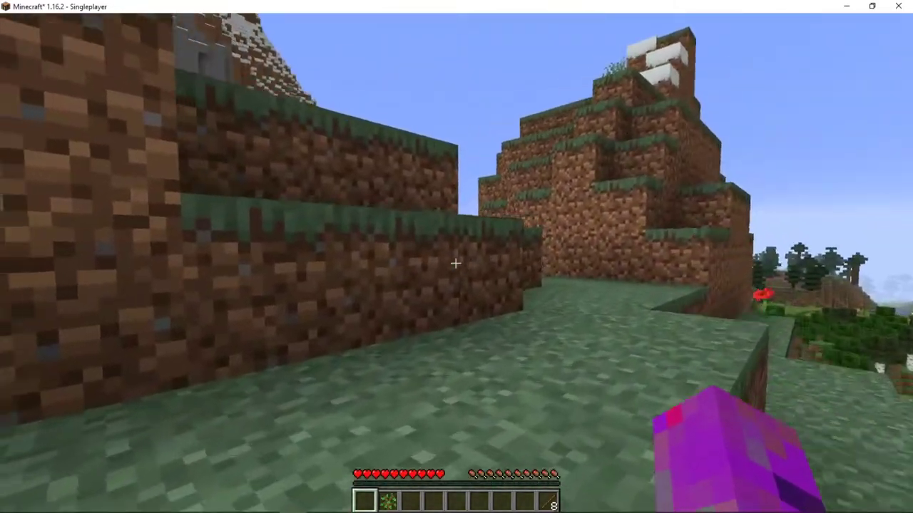
key(w)
key(space)
key(space)
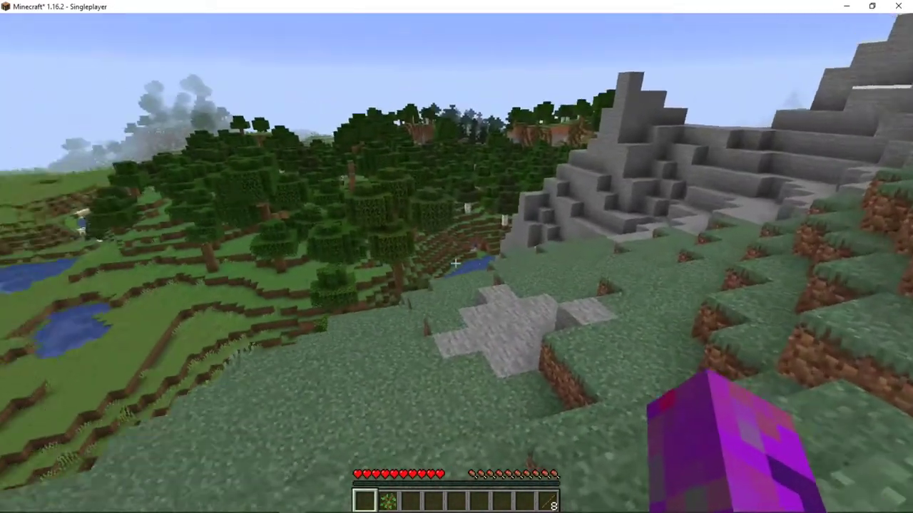
Load the "Funky Name" schematic with Create a placement enabled and return to the world.
mouse_move(455, 264)
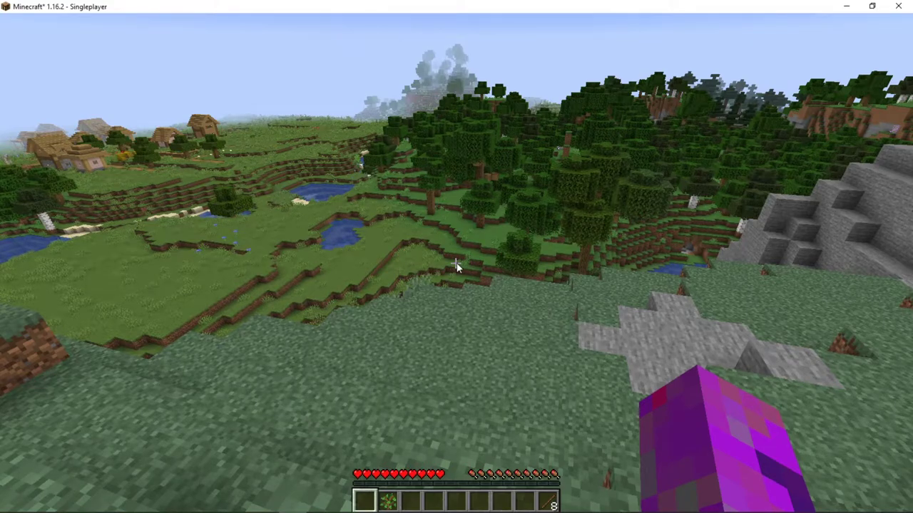
key(m+p)
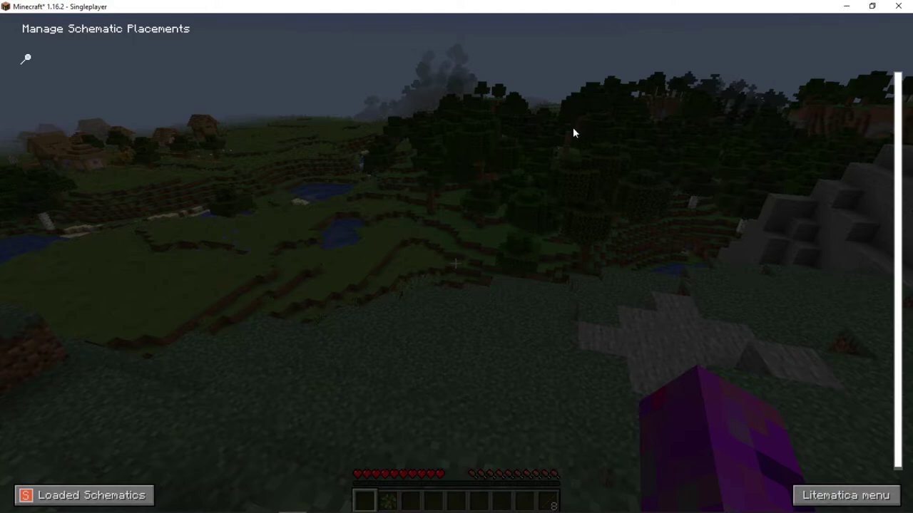
click(130, 495)
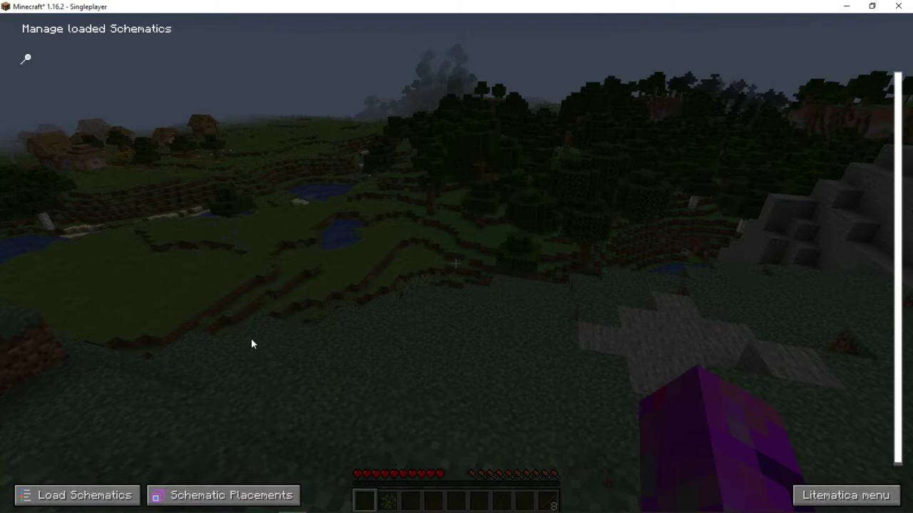
click(107, 503)
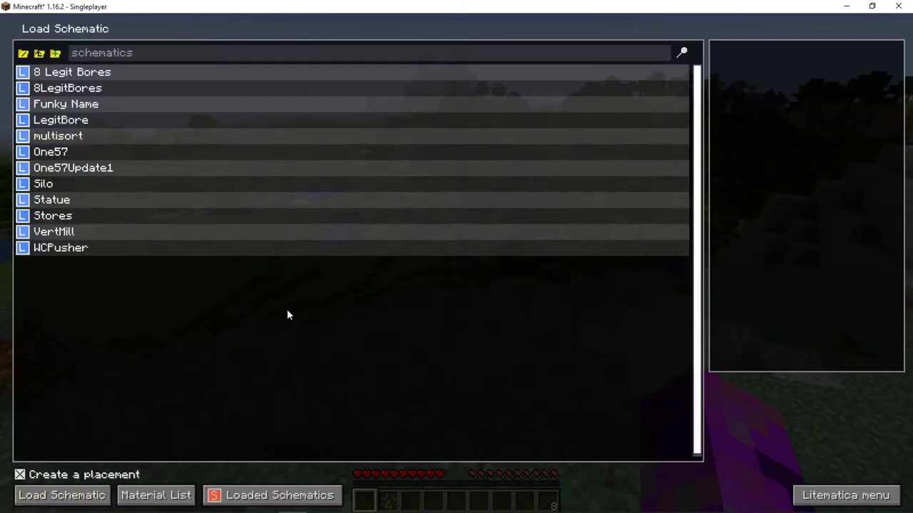
click(141, 104)
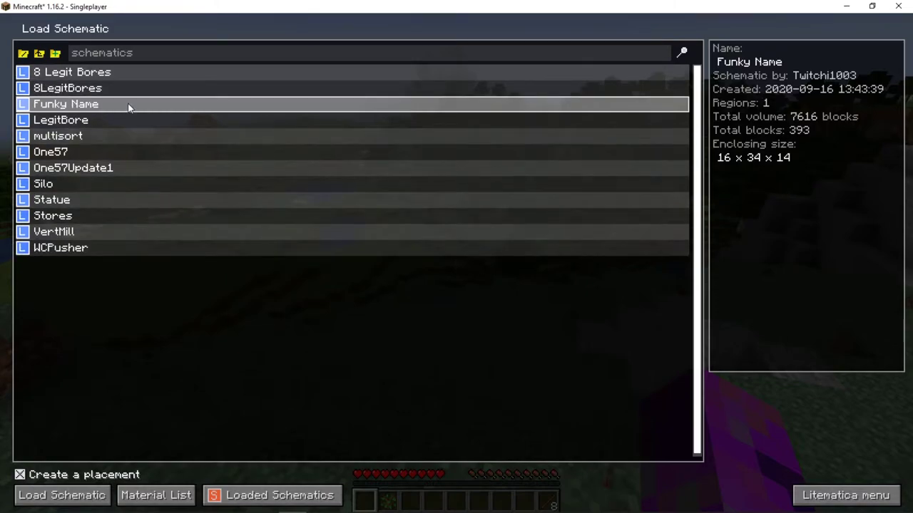
click(56, 503)
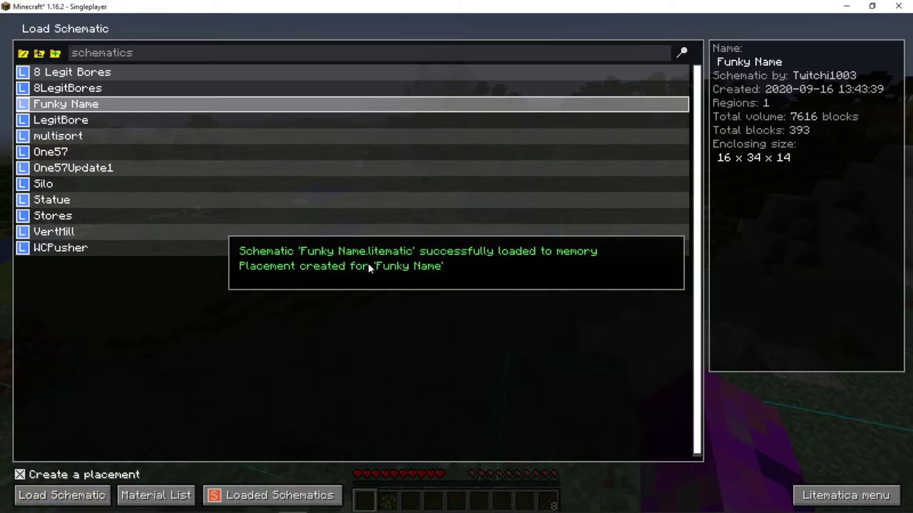
key(Escape)
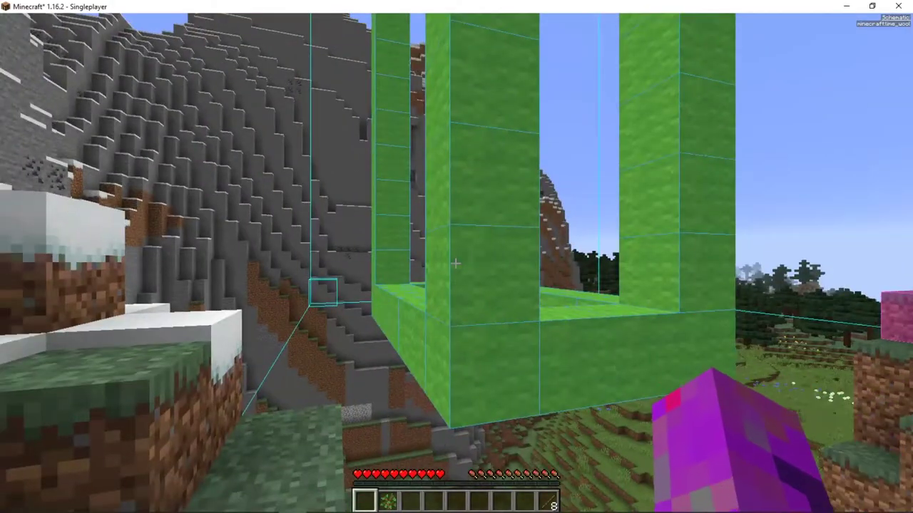
Walk along the slope away from the schematic placement and hold the stick from the ninth hotbar slot.
key(w)
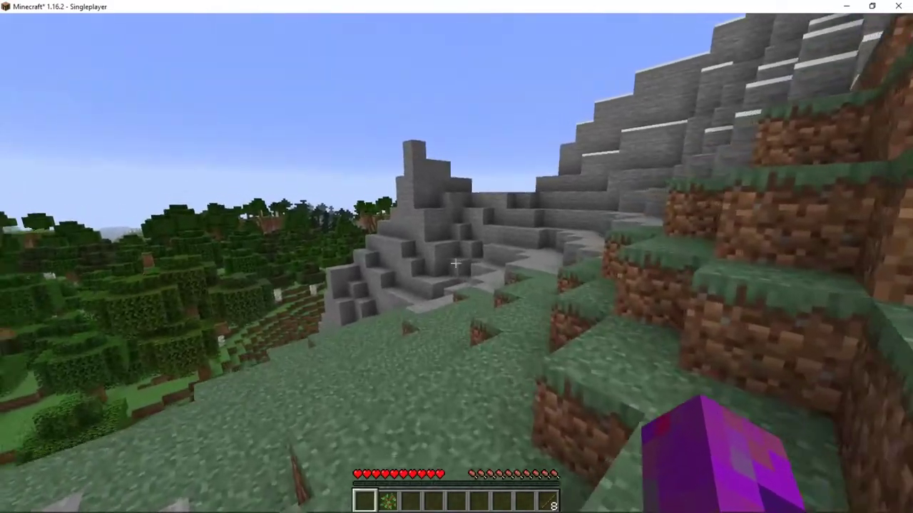
scroll(455, 264, up, 2)
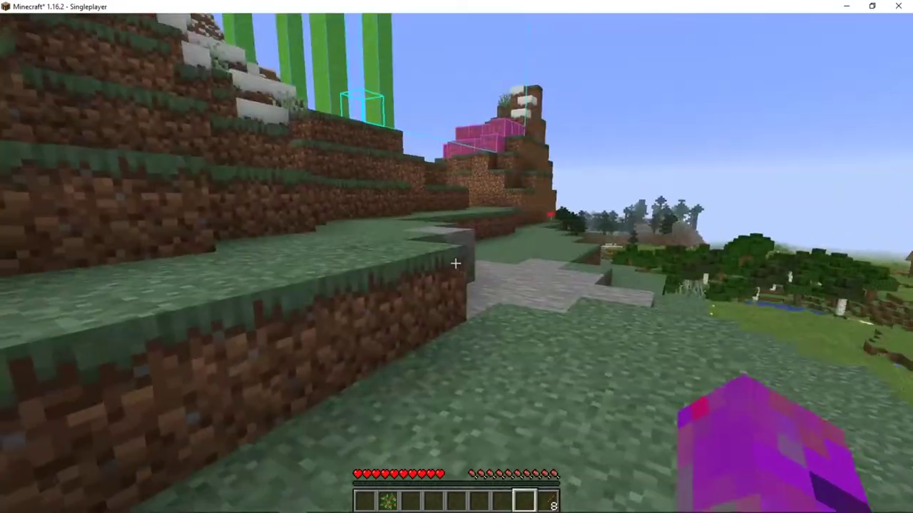
scroll(455, 264, down, 1)
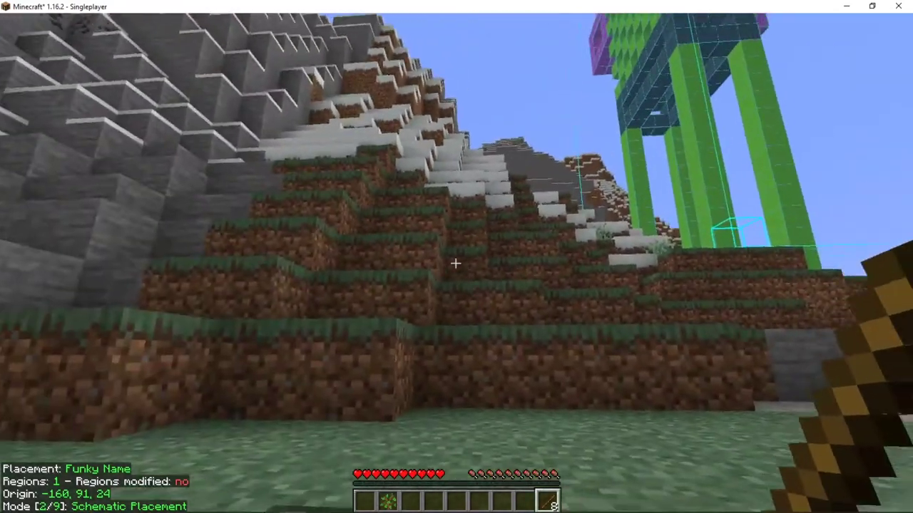
Nudge the "Funky Name" placement back and forth horizontally until its origin is at -162, 91, 21.
scroll(455, 263, down, 3)
scroll(456, 263, up, 4)
scroll(456, 263, down, 10)
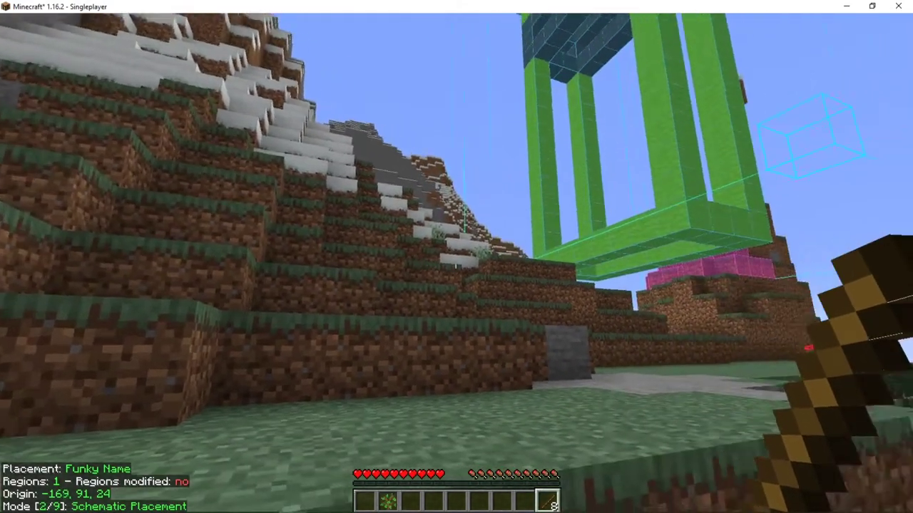
scroll(456, 264, down, 3)
scroll(456, 263, up, 5)
scroll(455, 263, up, 3)
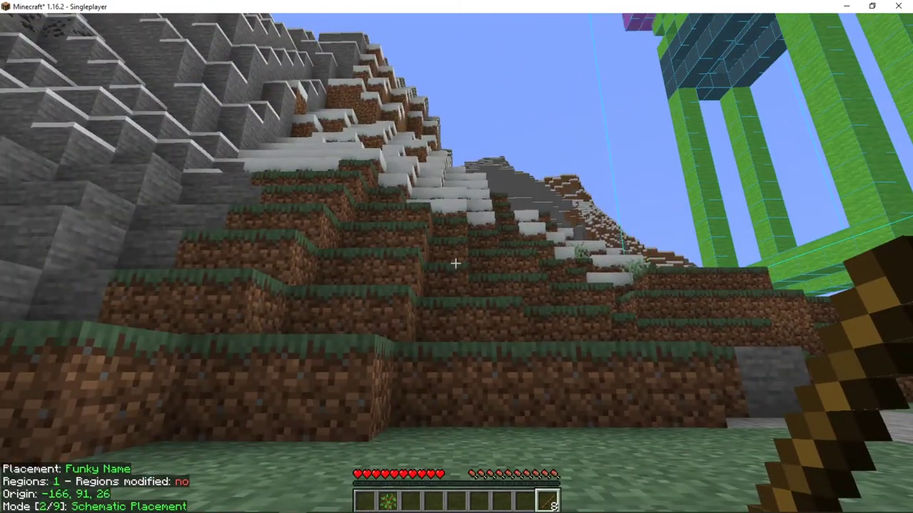
scroll(456, 263, up, 3)
scroll(455, 263, down, 3)
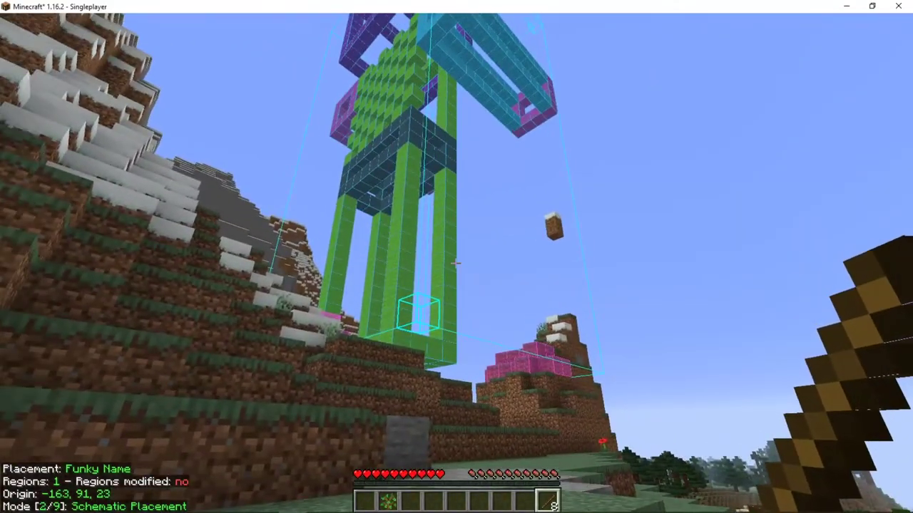
scroll(456, 263, down, 2)
scroll(455, 263, down, 3)
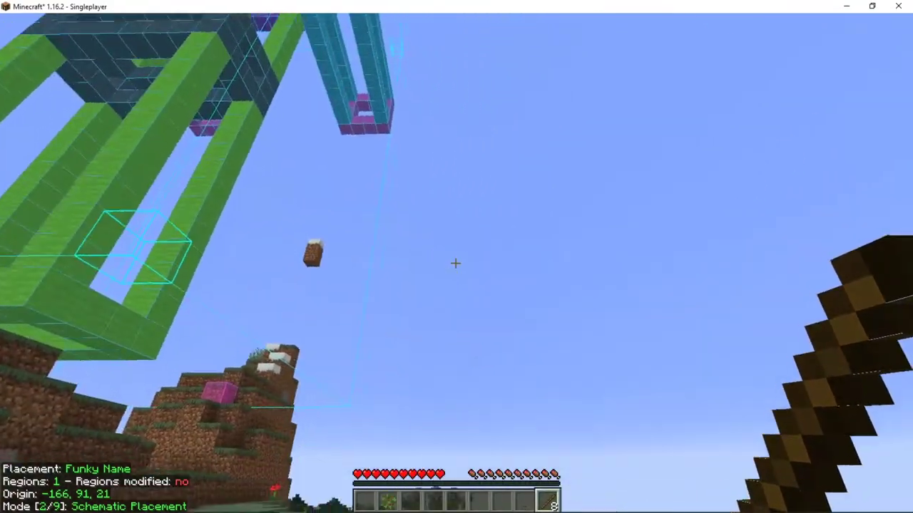
scroll(455, 263, down, 1)
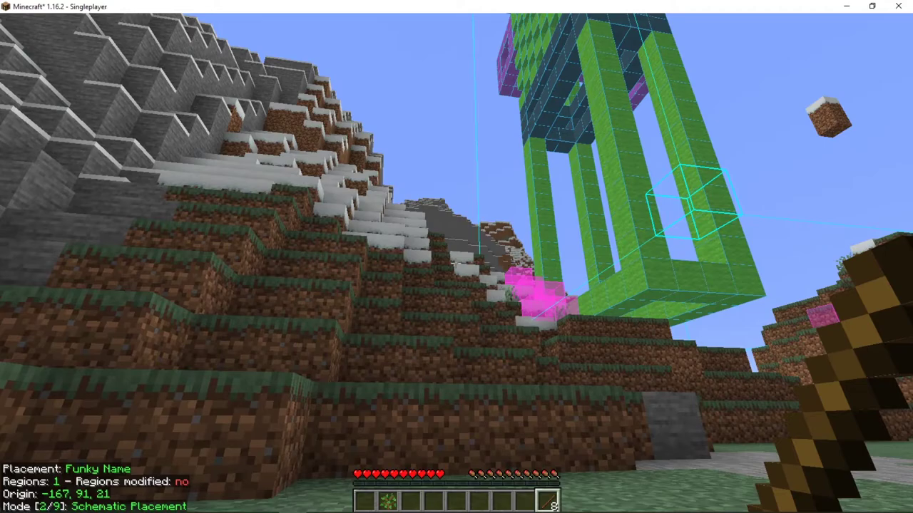
scroll(455, 263, down, 1)
scroll(455, 263, up, 5)
scroll(455, 263, up, 1)
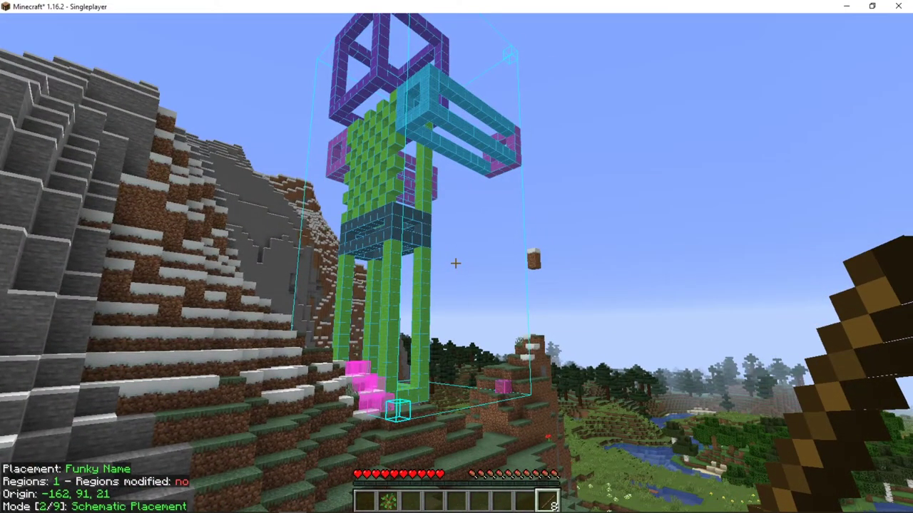
Open the configuration of the "Funky Name" placement and cycle its rotation through CW_90 and the other options back to NONE.
key(m+p)
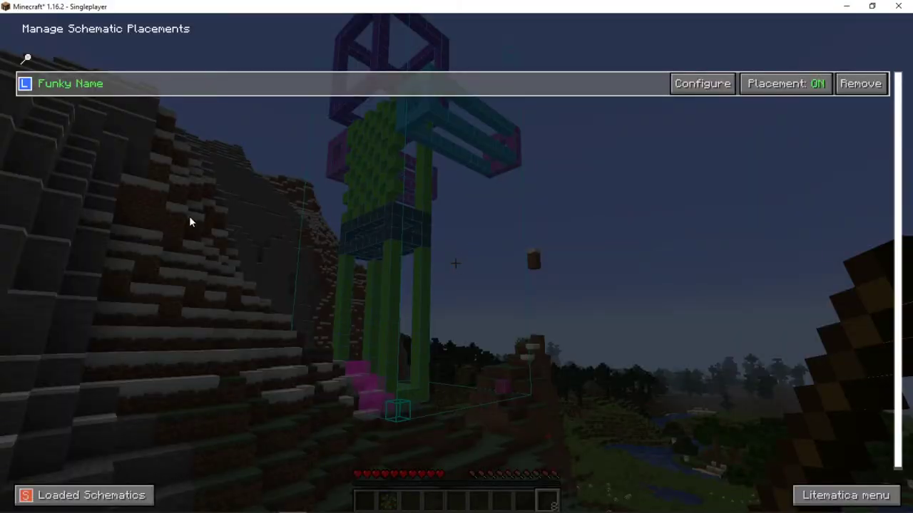
click(702, 84)
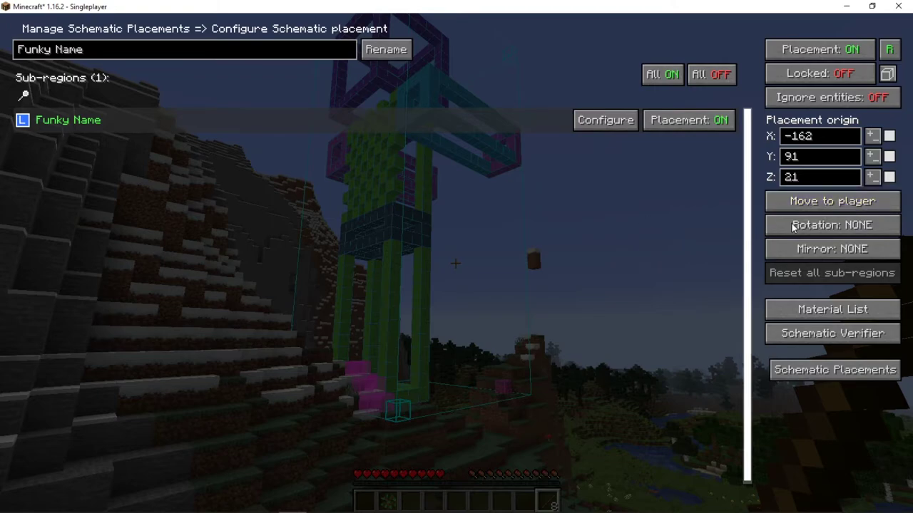
click(834, 226)
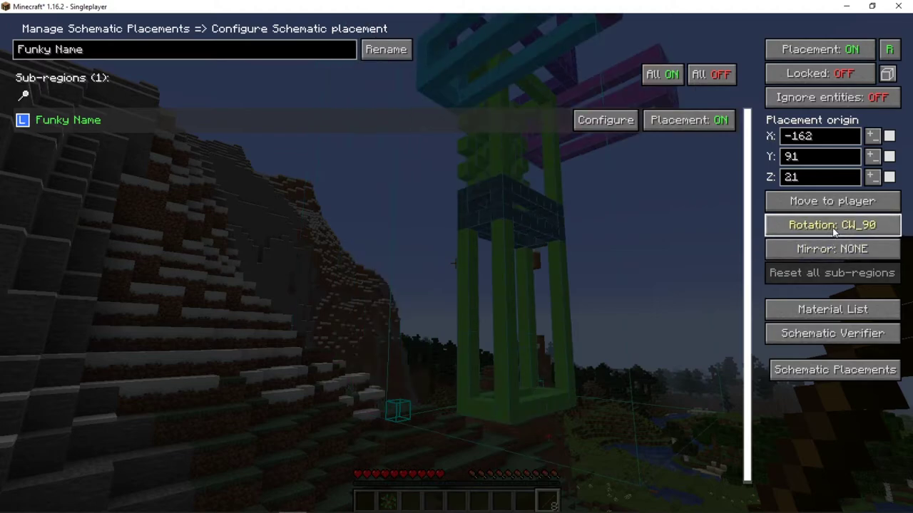
click(833, 227)
click(834, 227)
click(833, 226)
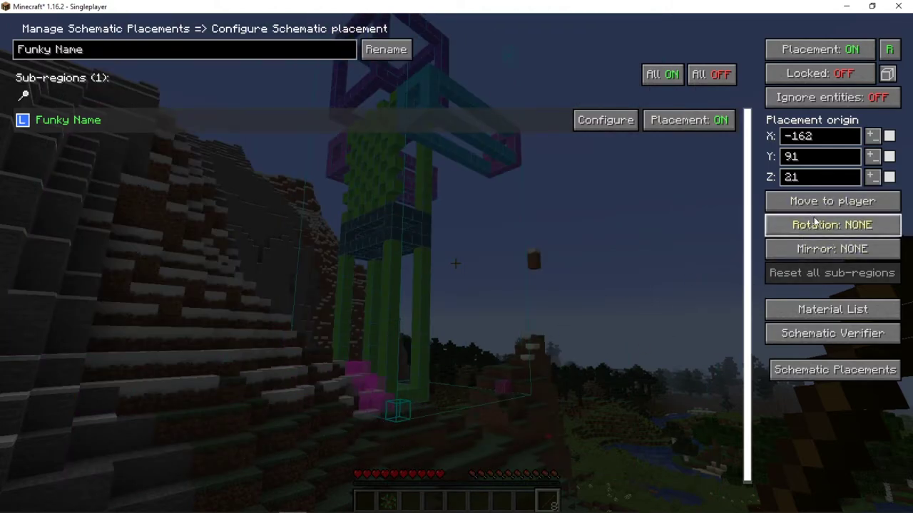
click(817, 223)
click(817, 225)
click(817, 224)
click(820, 225)
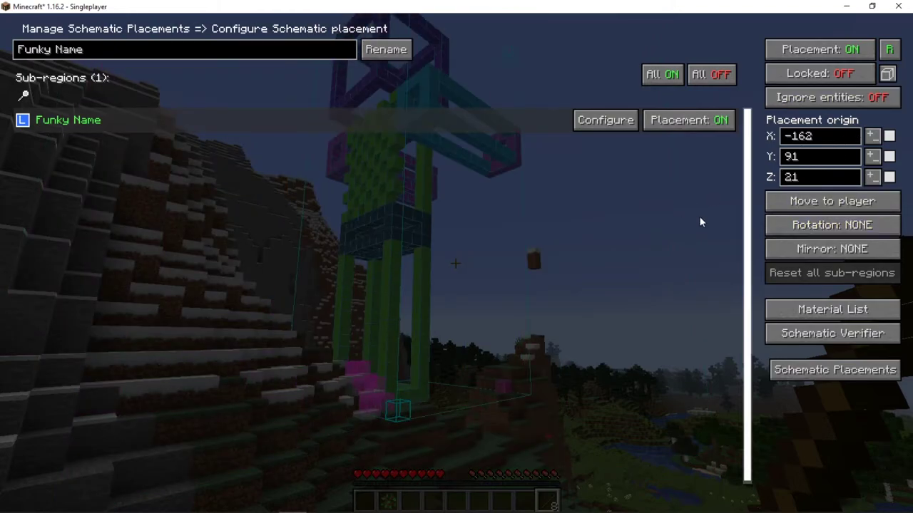
Cycle the "Funky Name" placement's mirror setting through LEFT_RIGHT and FRONT_BACK and back to NONE.
click(831, 249)
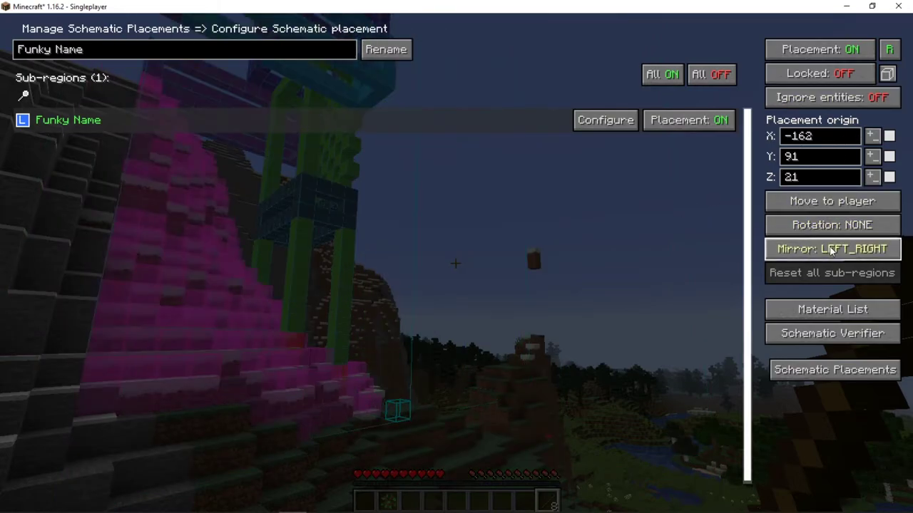
click(831, 250)
click(831, 249)
click(831, 250)
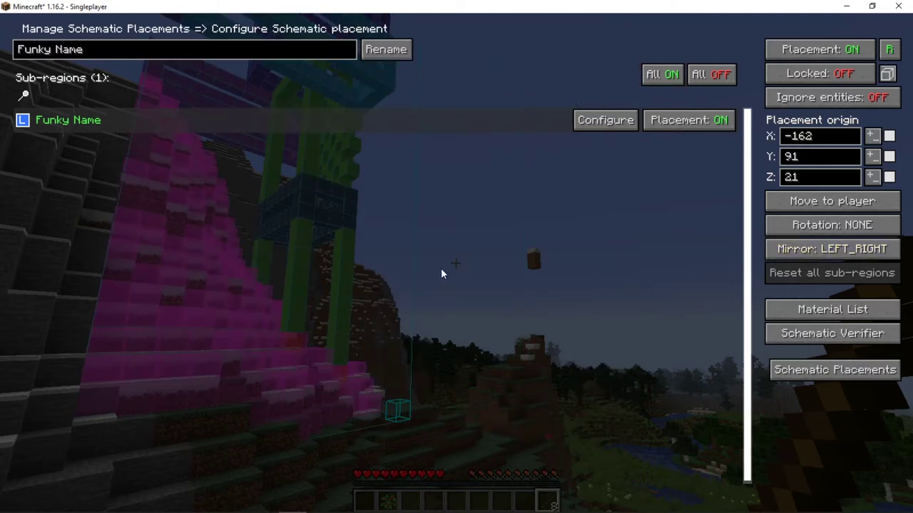
click(838, 255)
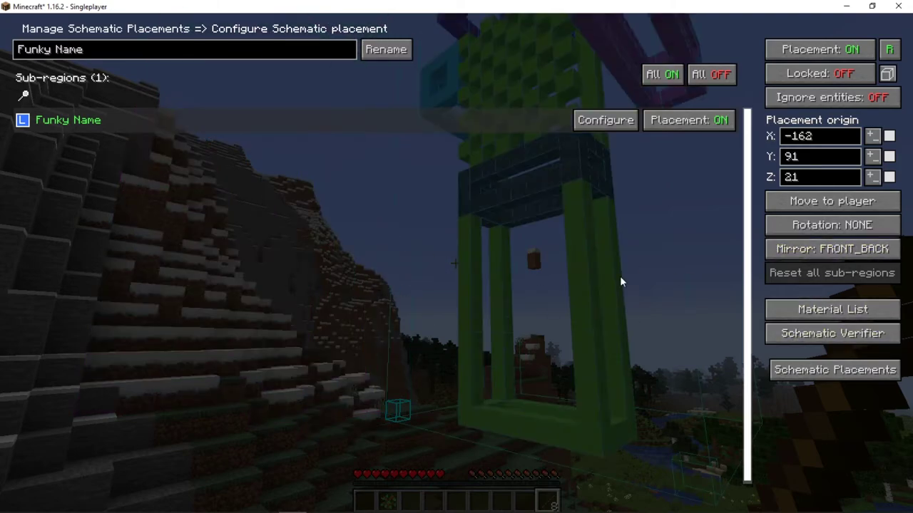
click(800, 250)
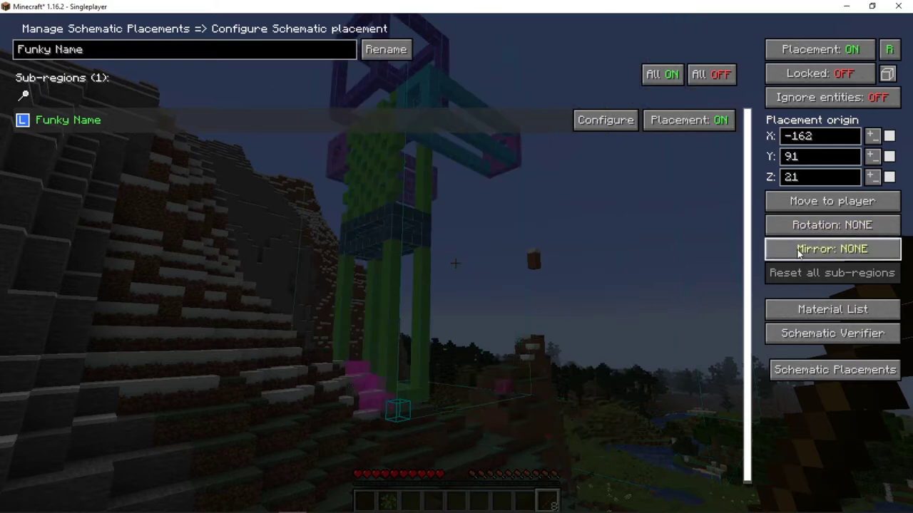
Set the "Funky Name" placement's rotation to CW_90 and return to the world.
click(810, 226)
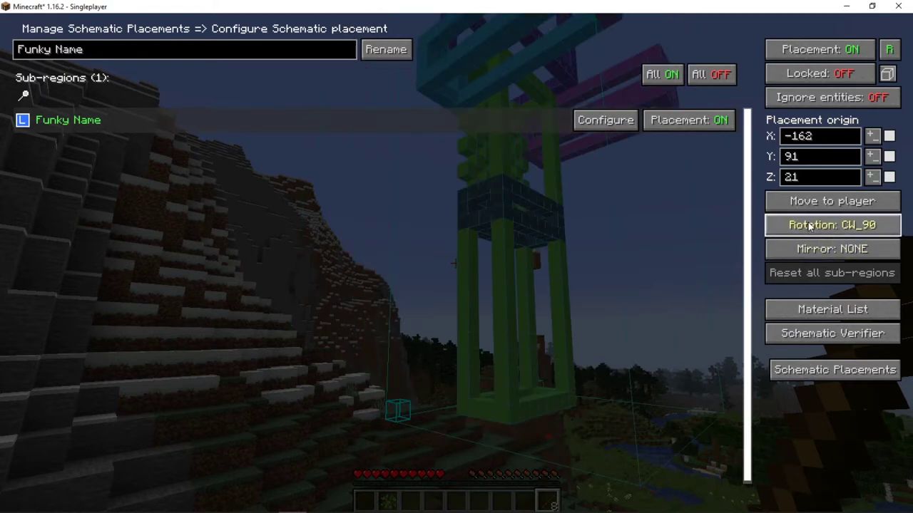
key(Escape)
key(Escape)
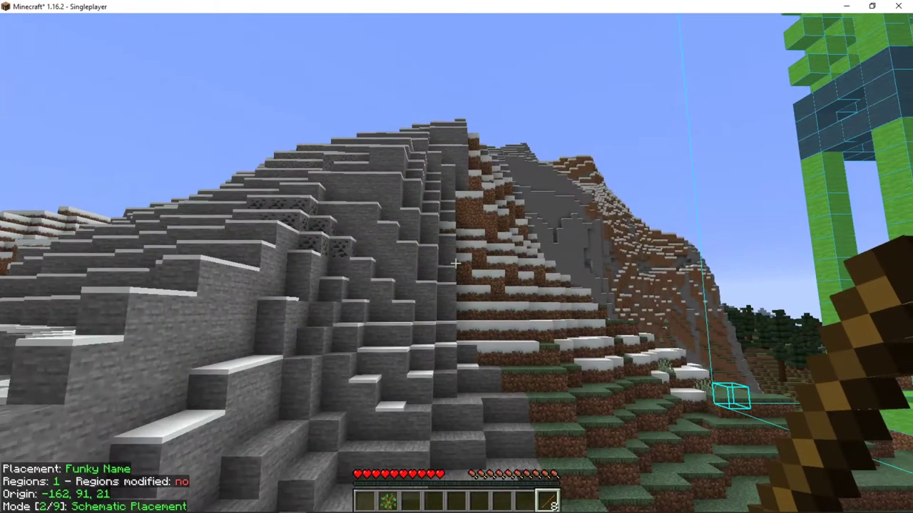
Switch the Litematica tool mode to Area Selection and back to Schematic Placement.
scroll(456, 264, up, 2)
scroll(456, 264, down, 1)
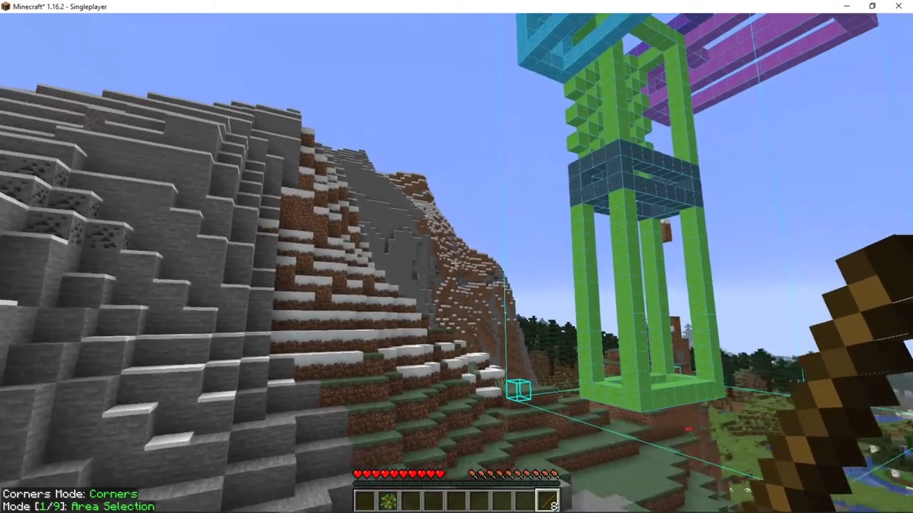
scroll(456, 264, down, 1)
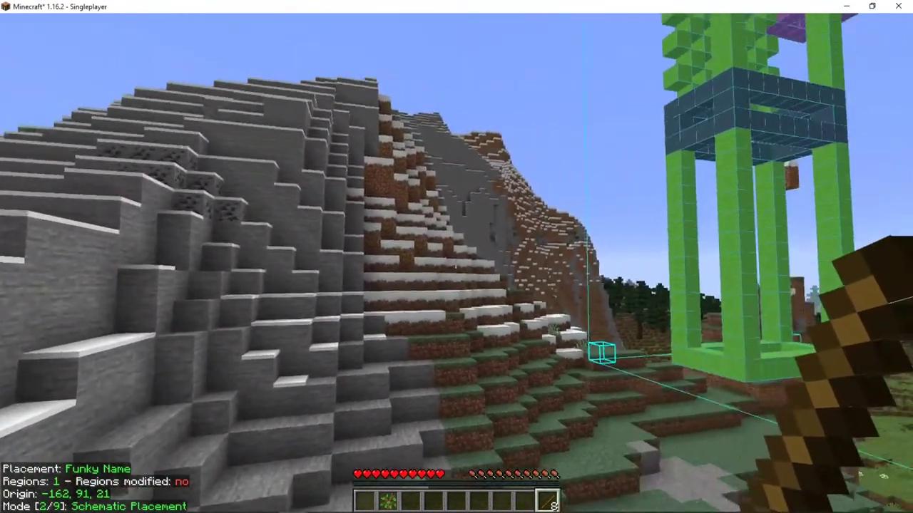
Nudge the "Funky Name" placement horizontally and downward until its origin is at -157, 88, 23.
scroll(456, 264, up, 5)
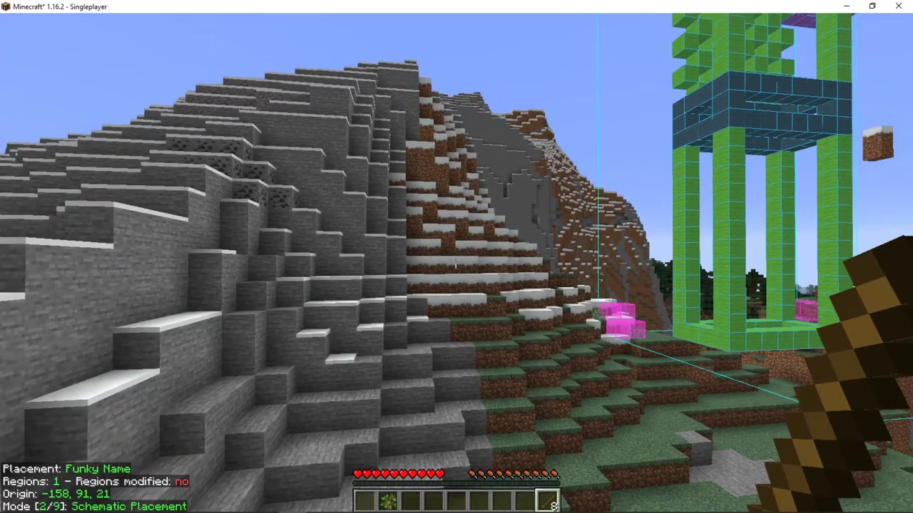
scroll(455, 264, up, 2)
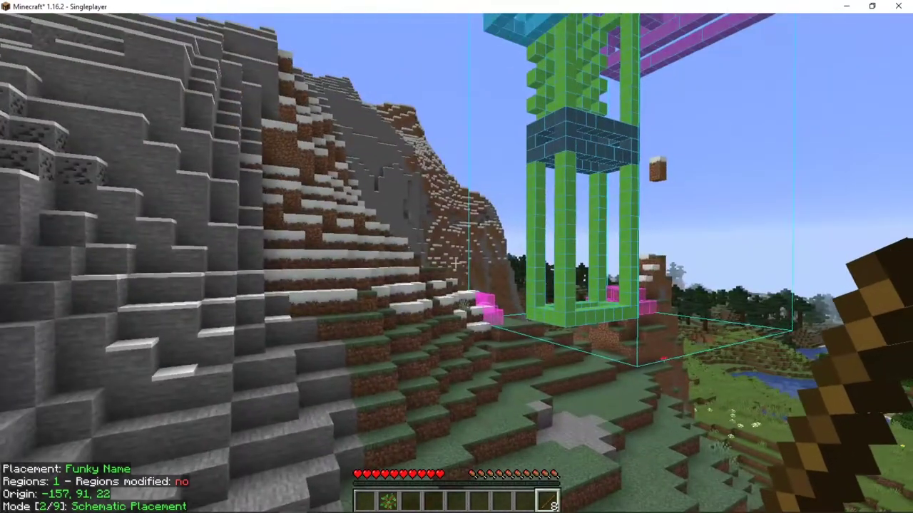
scroll(456, 264, up, 2)
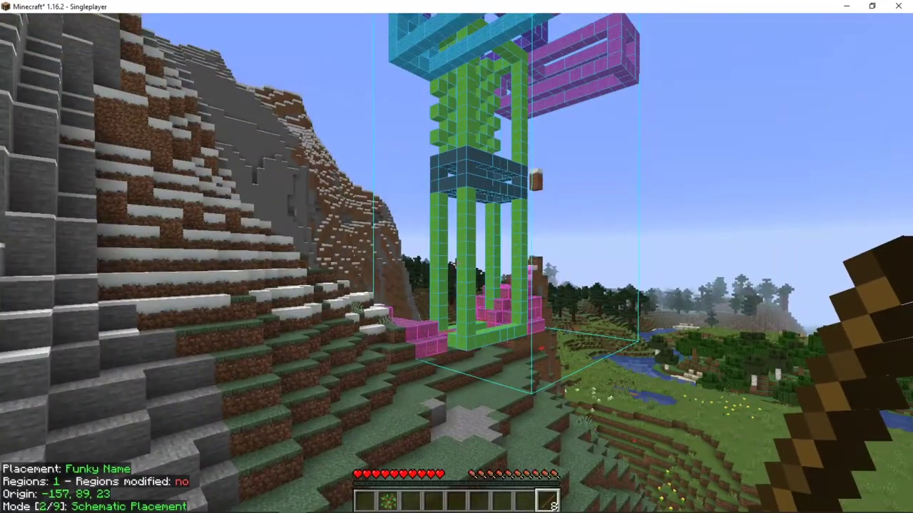
scroll(456, 264, up, 1)
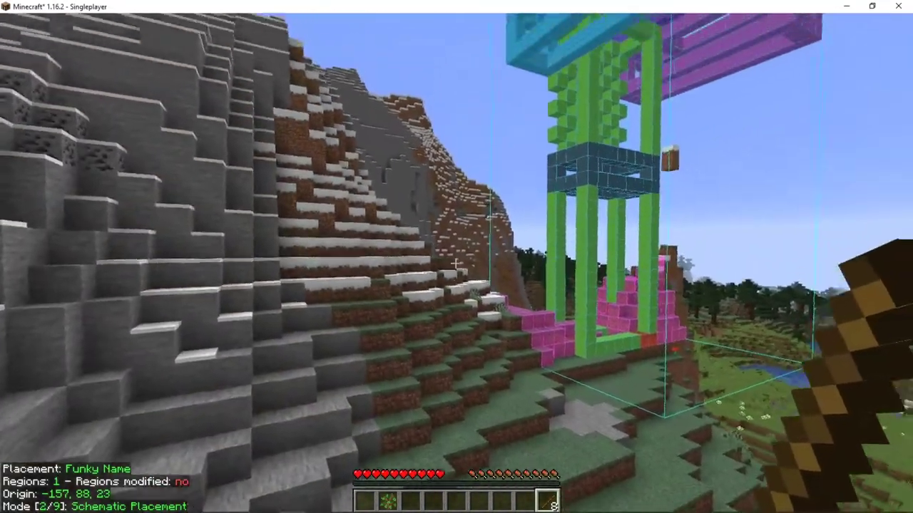
Put the stick away by selecting the empty fifth hotbar slot and walk to the base of the schematic.
key(5)
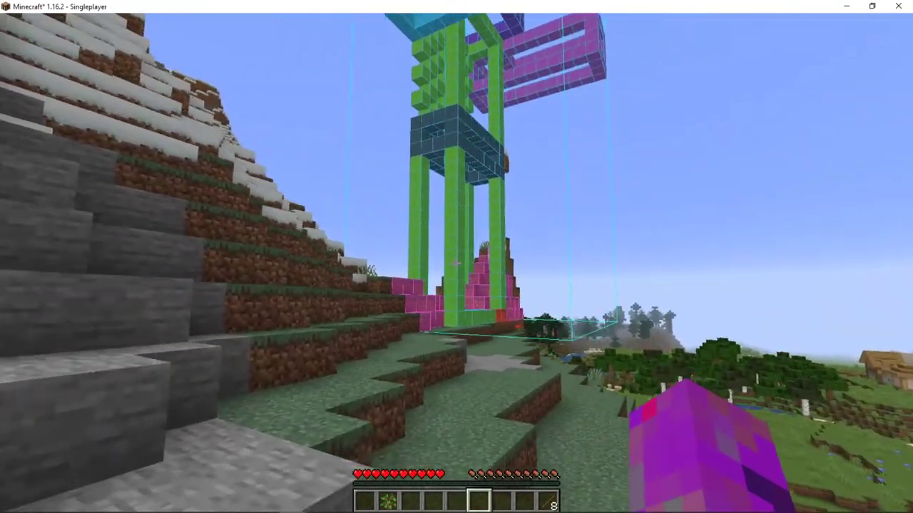
key(w)
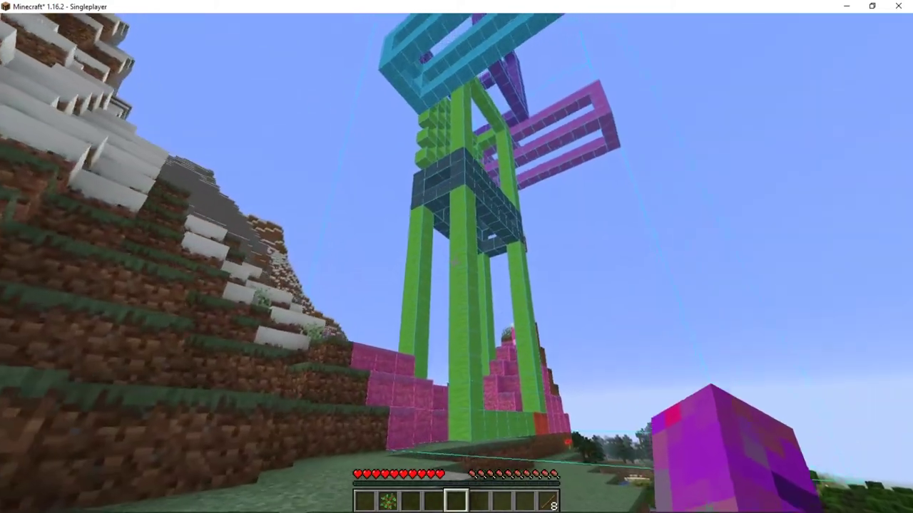
key(w)
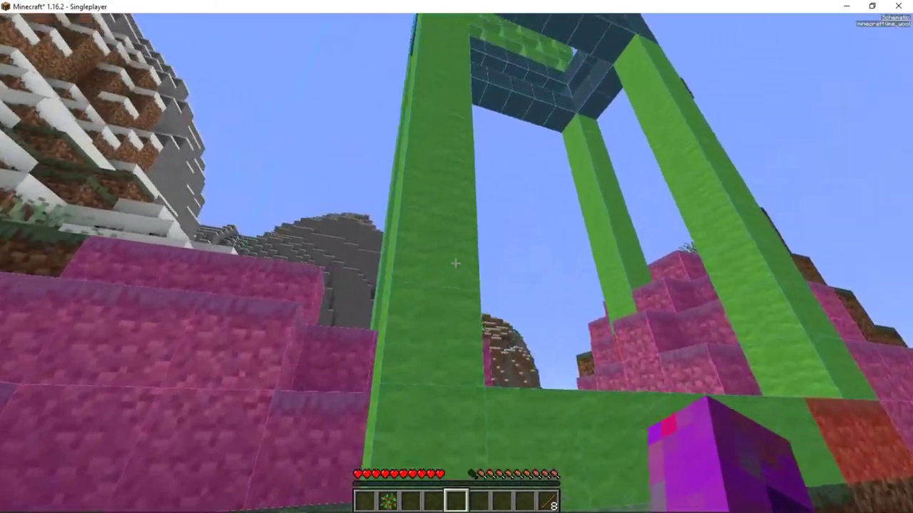
key(w)
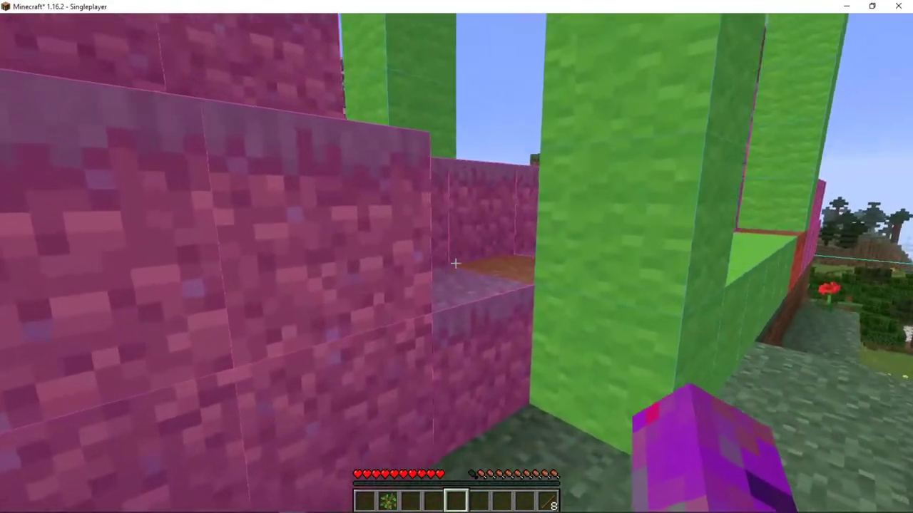
Dig out the grass and dirt blocks that overlap the schematic around the base of its nearest leg.
click(455, 263)
click(455, 264)
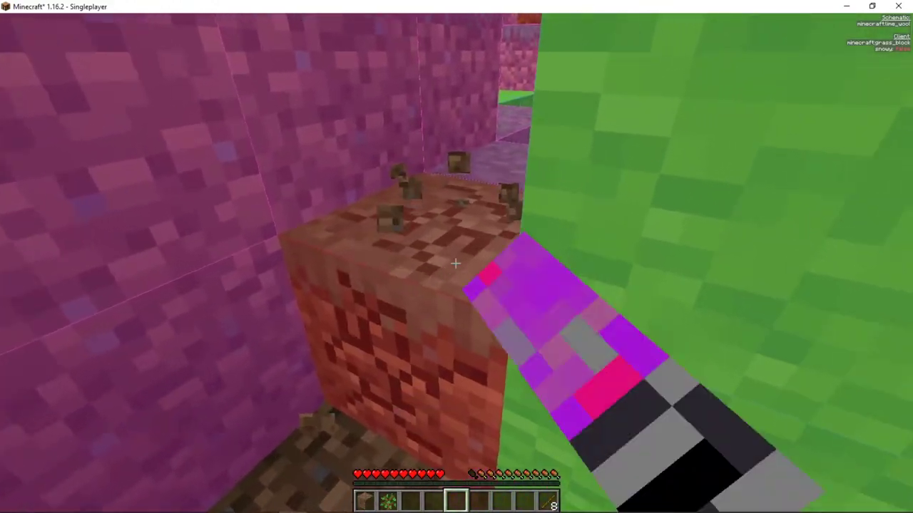
key(w)
key(w)
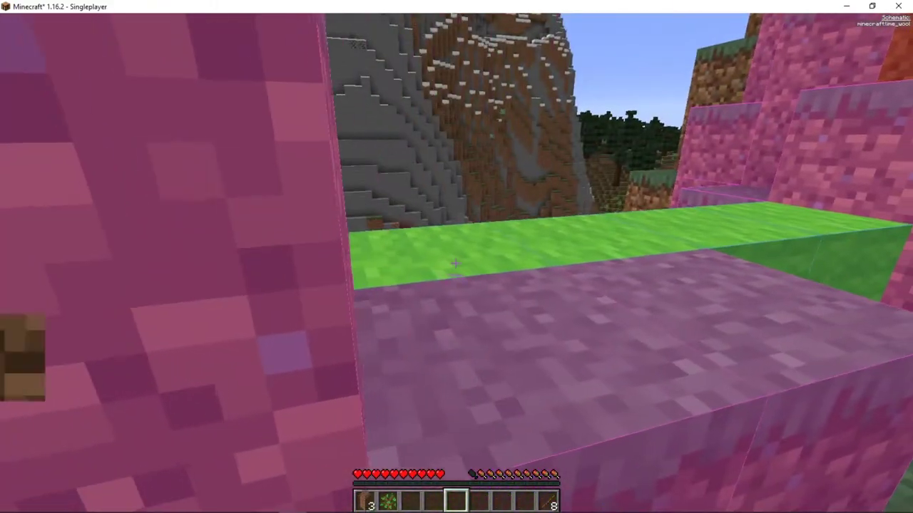
click(455, 264)
click(455, 264)
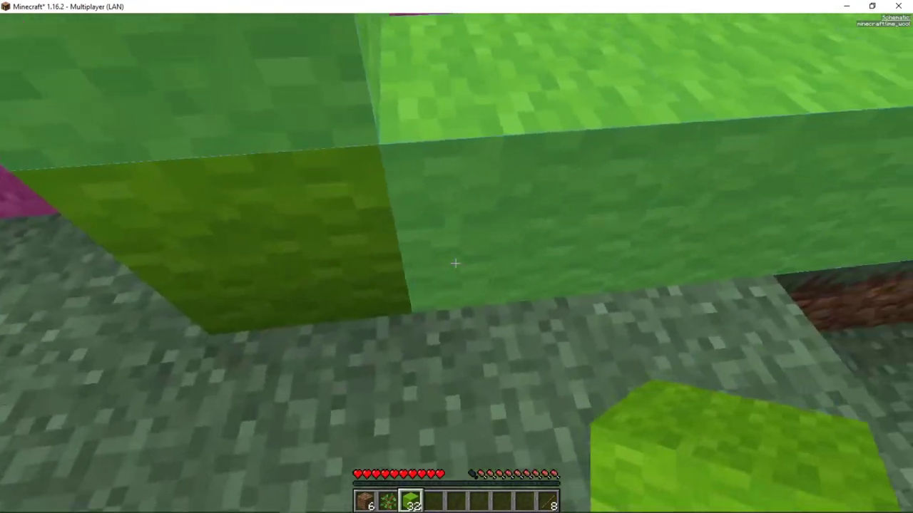
Place lime wool blocks along the schematic's base outline and break the wrong grass block in its path.
right_click(455, 263)
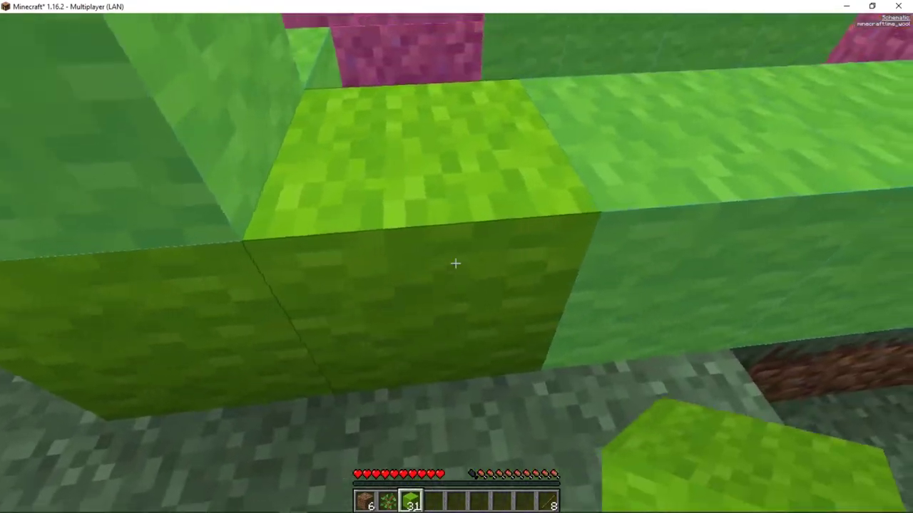
right_click(456, 264)
right_click(455, 264)
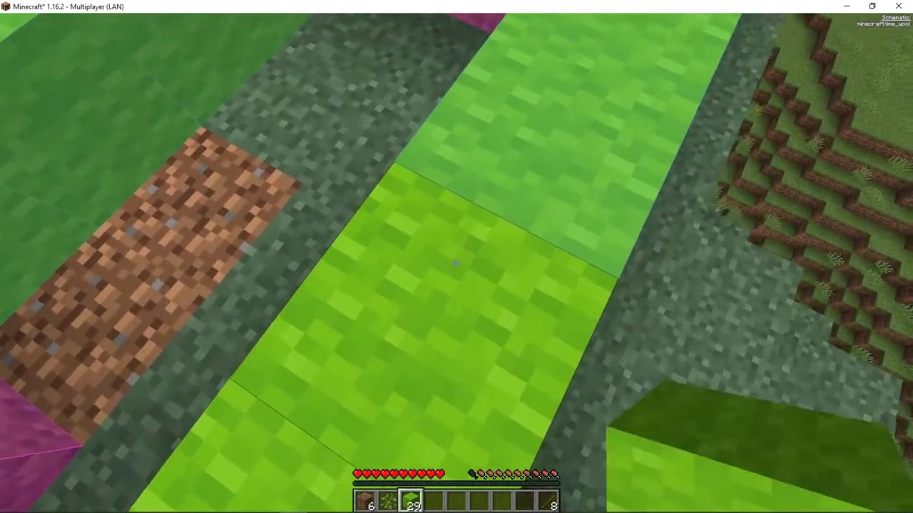
right_click(456, 263)
right_click(456, 264)
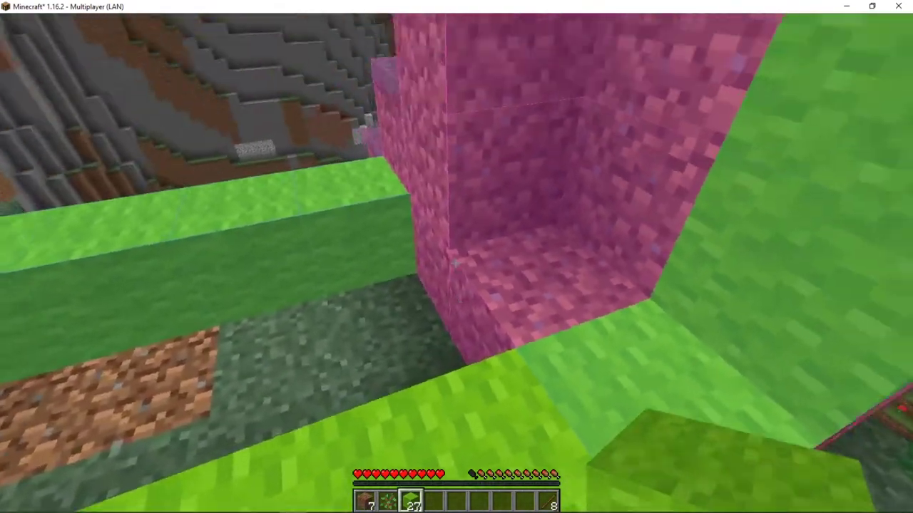
key(s)
right_click(455, 264)
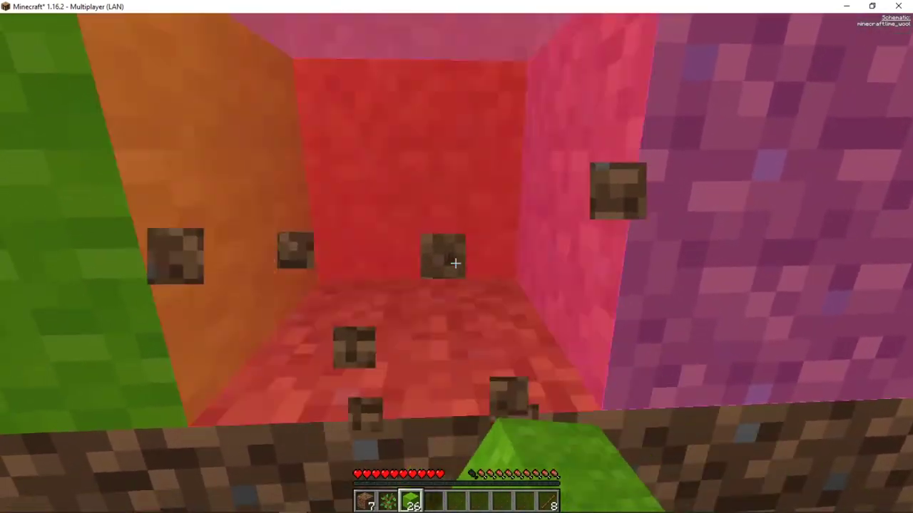
right_click(456, 263)
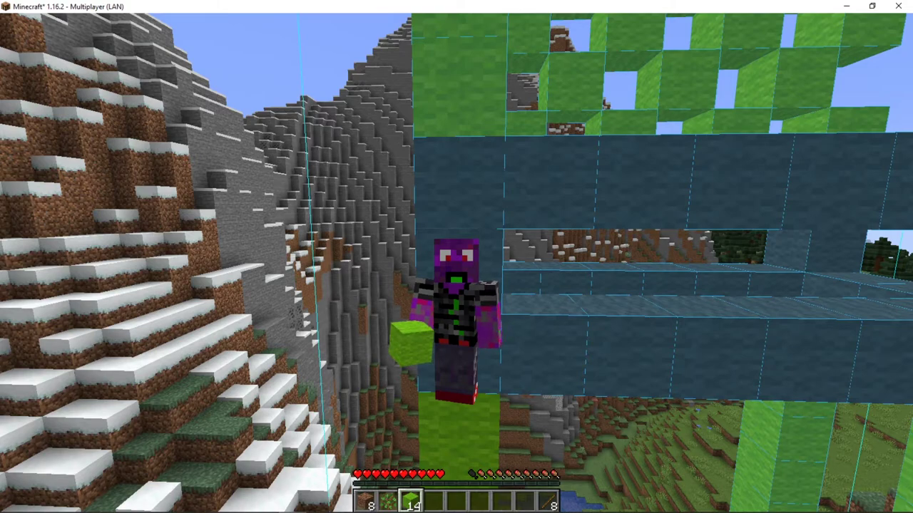
Open the resource packs folder from the game's options and move its window over the game.
key(Escape)
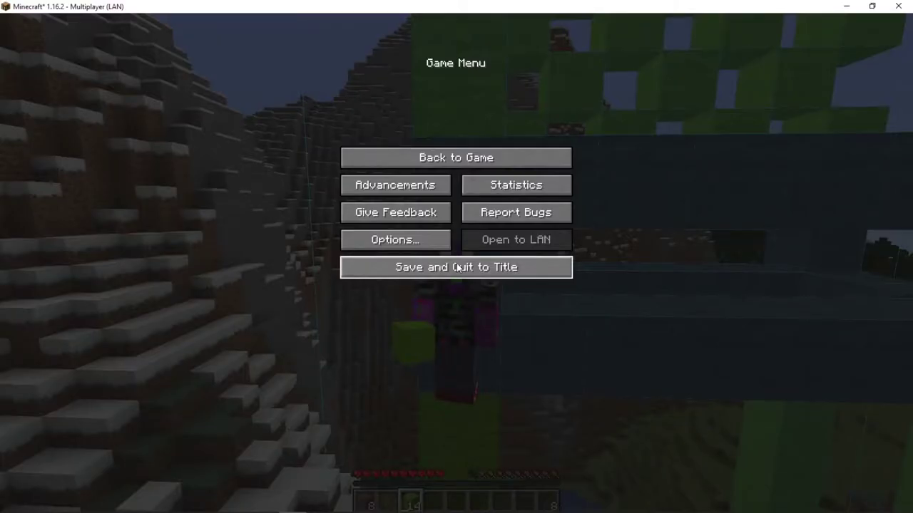
click(378, 246)
click(372, 249)
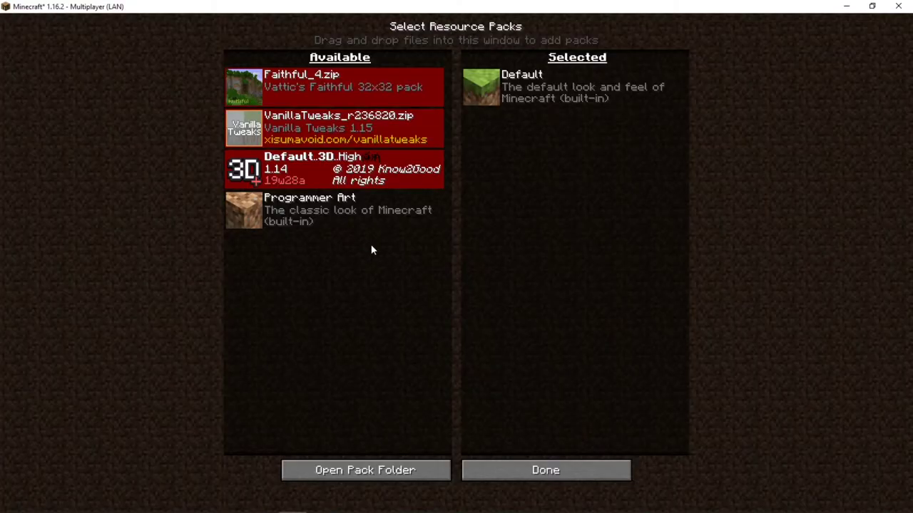
click(374, 471)
drag(403, 84, 521, 72)
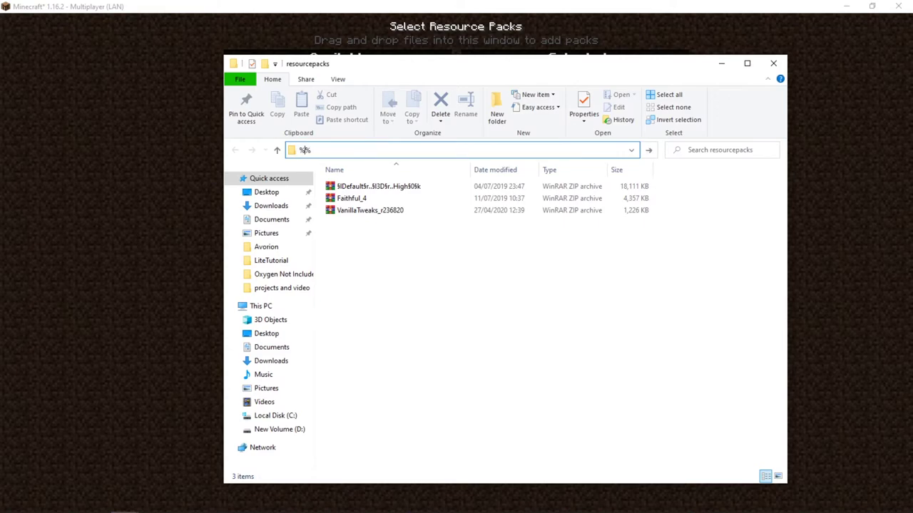
Go to the AppData Roaming folder and open the schematics folder inside .minecraft.
key(Return)
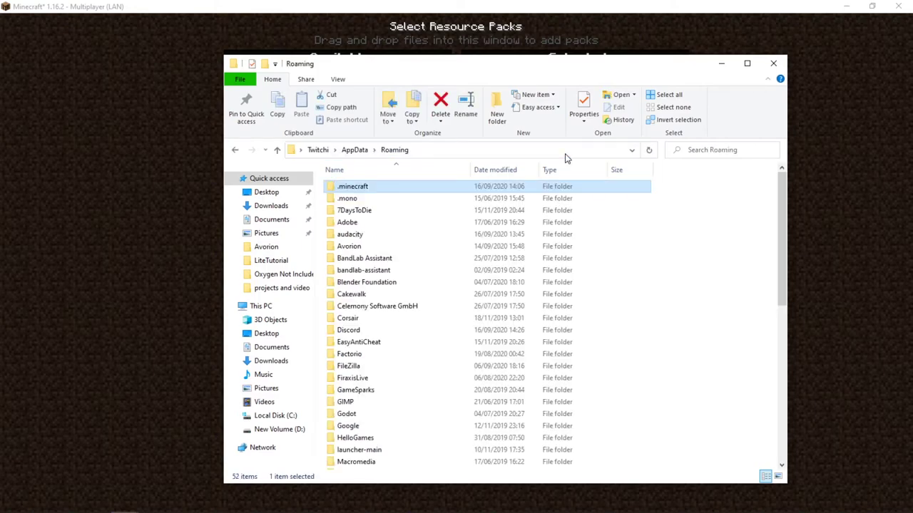
double_click(354, 190)
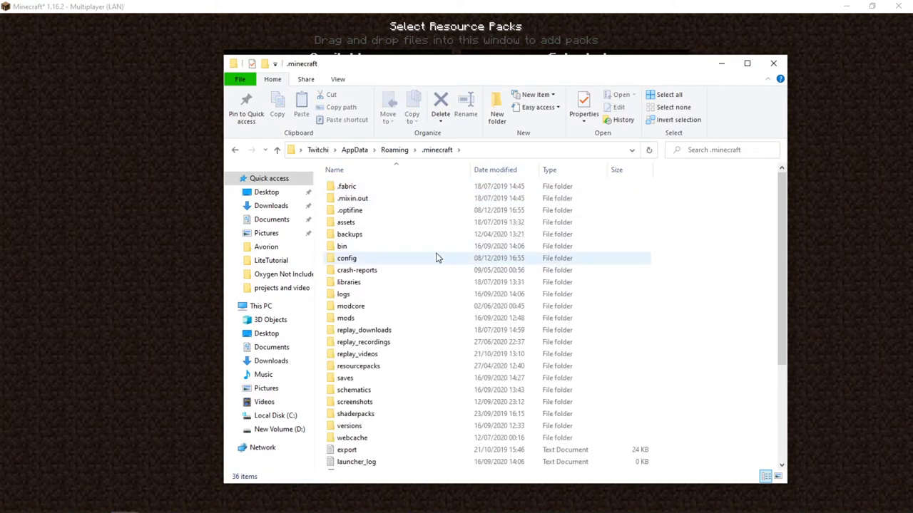
double_click(367, 391)
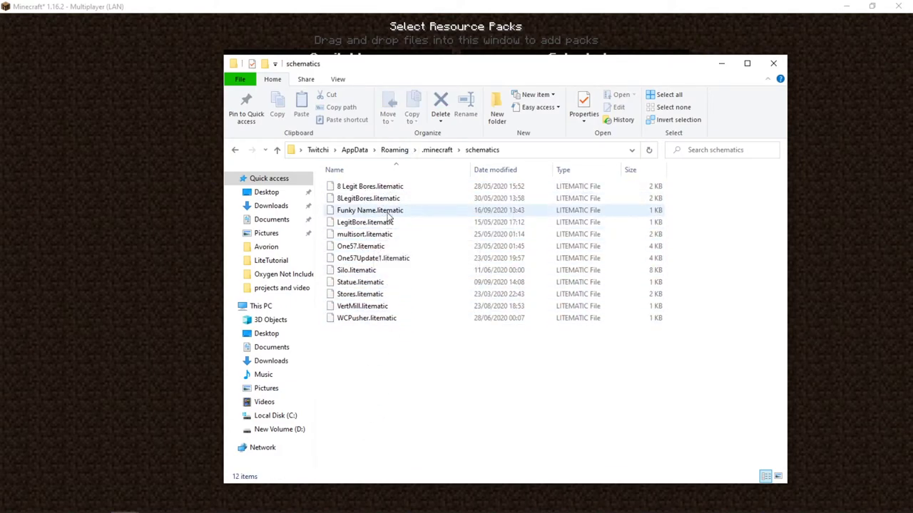
Select the Funky Name.litematic file and open its context menu.
click(365, 210)
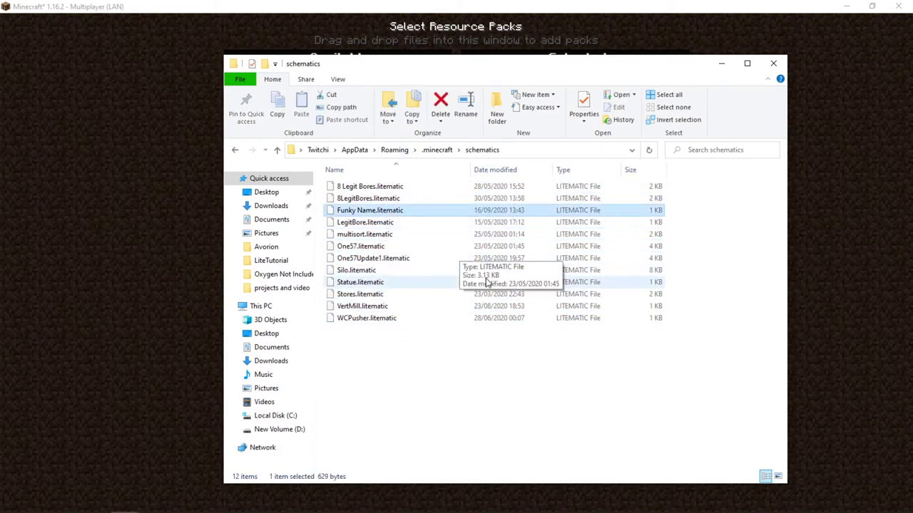
right_click(394, 215)
click(379, 364)
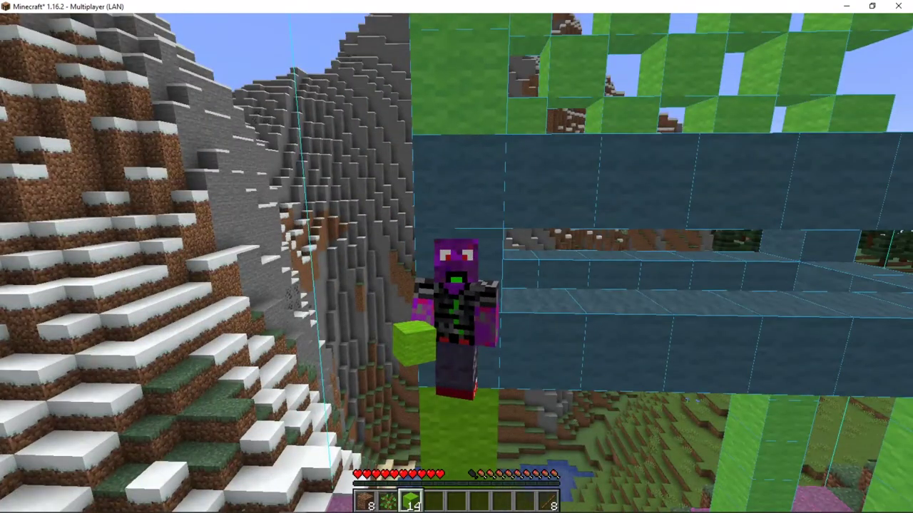
Hide the game's HUD in the world view.
key(F1)
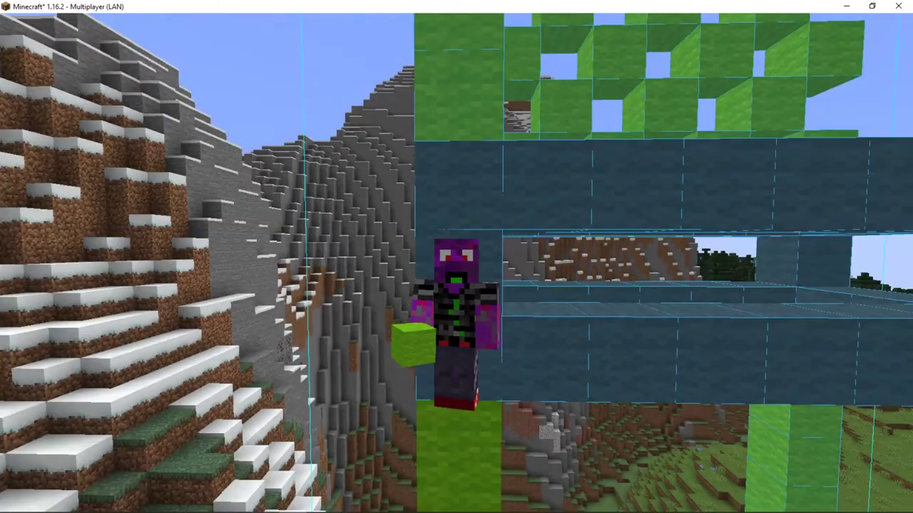